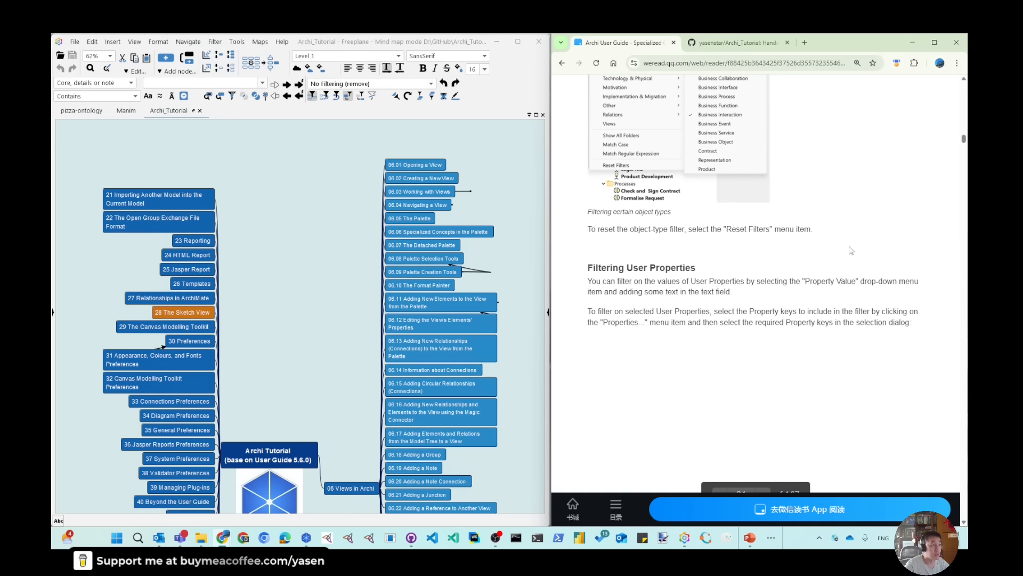
Find the Navigating a View section of the user guide and expand the 06.04 Navigating a View node in the mind map
{"action": "left_click_drag", "start_coordinate": [963, 139], "coordinate": [965, 148]}
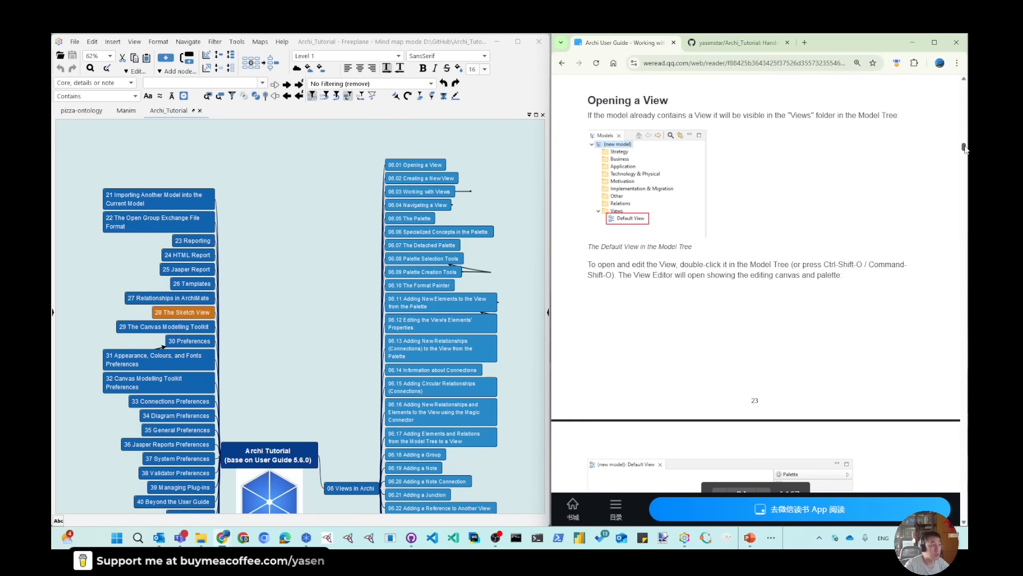
{"action": "scroll", "coordinate": [758, 293], "scroll_direction": "down", "scroll_amount": 20}
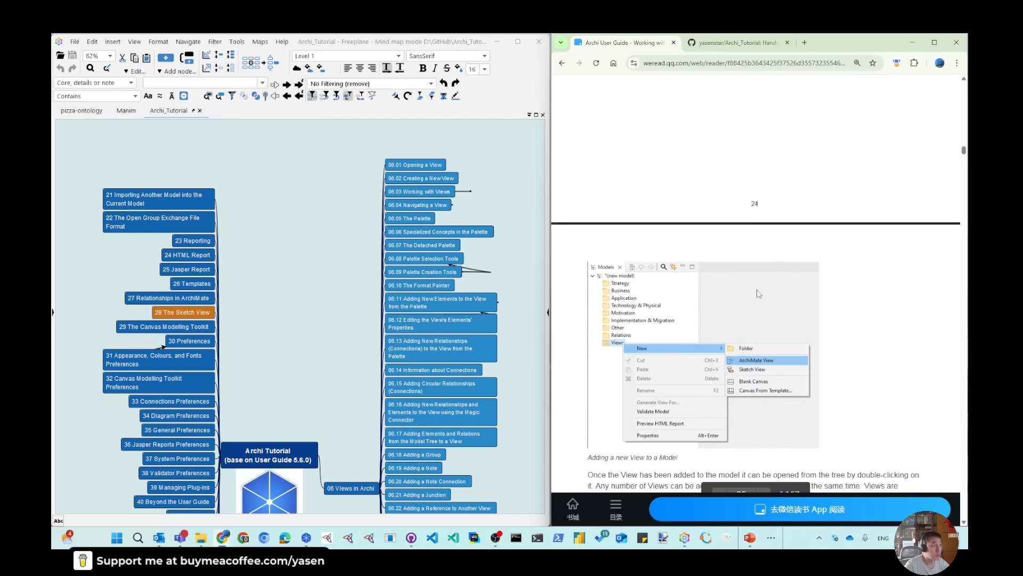
{"action": "scroll", "coordinate": [757, 292], "scroll_direction": "down", "scroll_amount": 3}
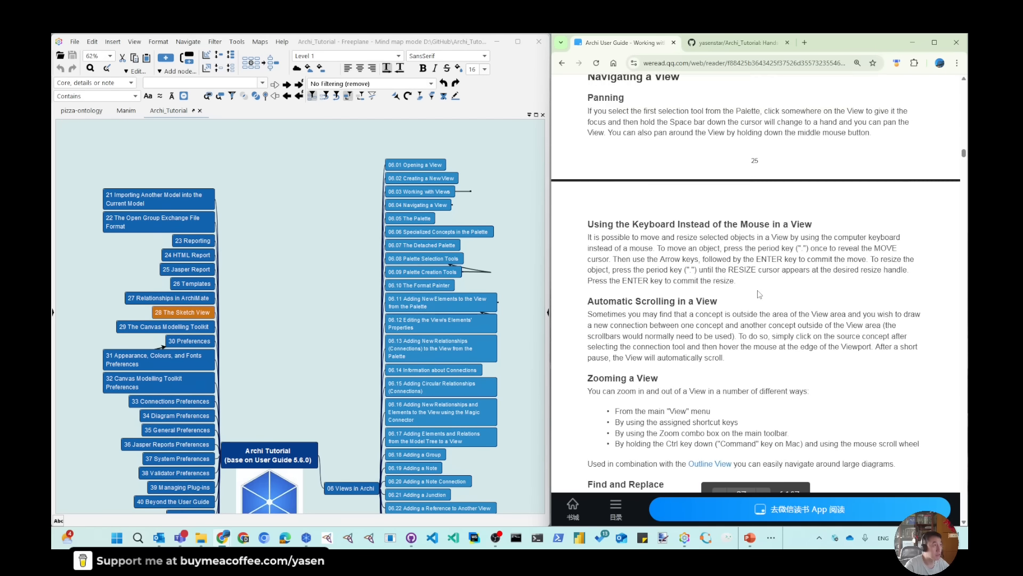
{"action": "scroll", "coordinate": [757, 293], "scroll_direction": "up", "scroll_amount": 3}
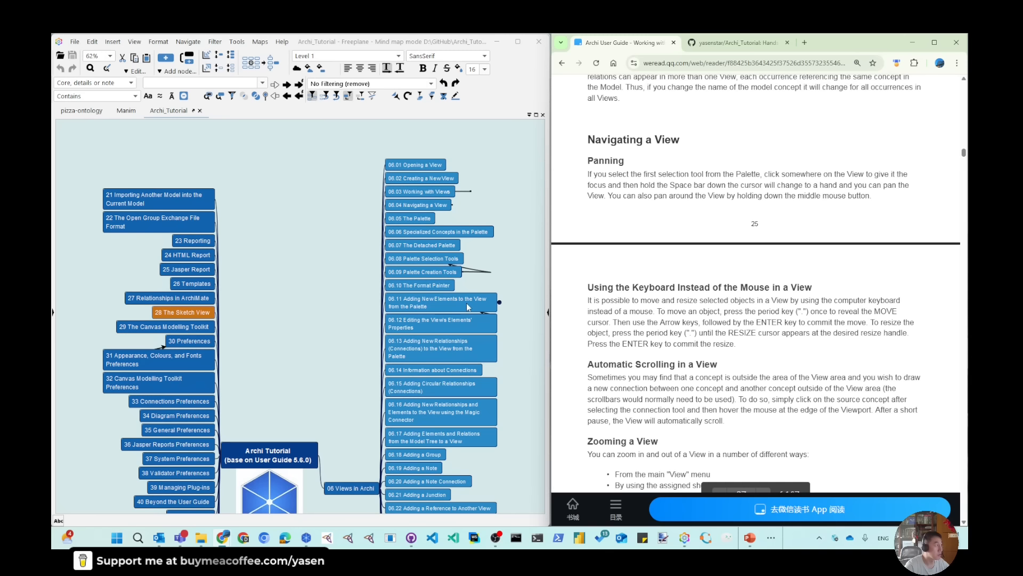
{"action": "left_click", "coordinate": [410, 207]}
{"action": "type", "text": "06.04.01 Panning 06.04.02 Using the Keyboard Instead of the Mouse in a View 06.04.03 Automatic Scrolling in a View 06.04.04 Zooming a View 06.04.05 Find and Replace"}
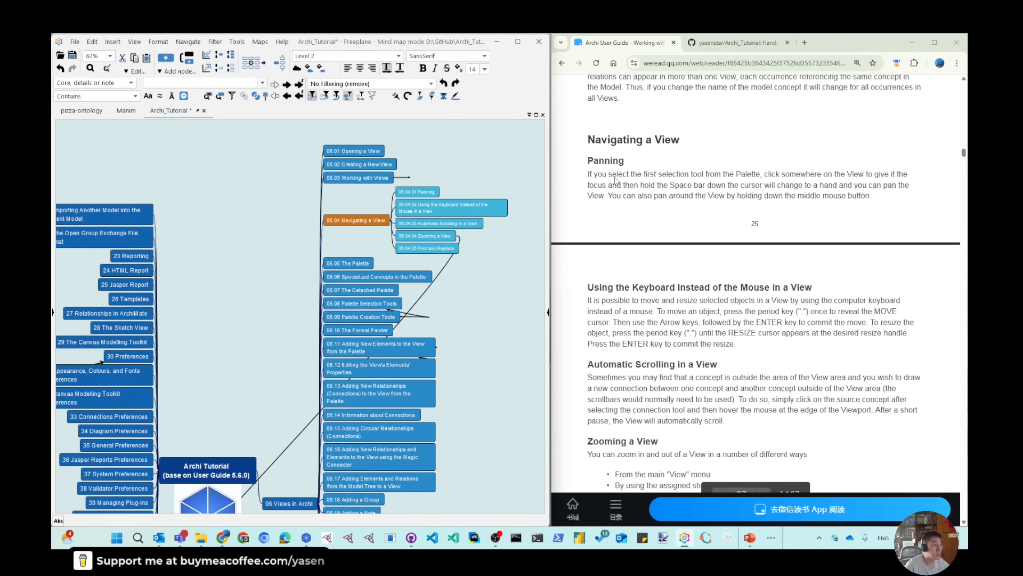
Switch to Archi, zoom the CRM Apps Landscape view to 400%, and pan around the CRM App Server element
{"action": "left_click", "coordinate": [497, 41]}
{"action": "left_click", "coordinate": [290, 275]}
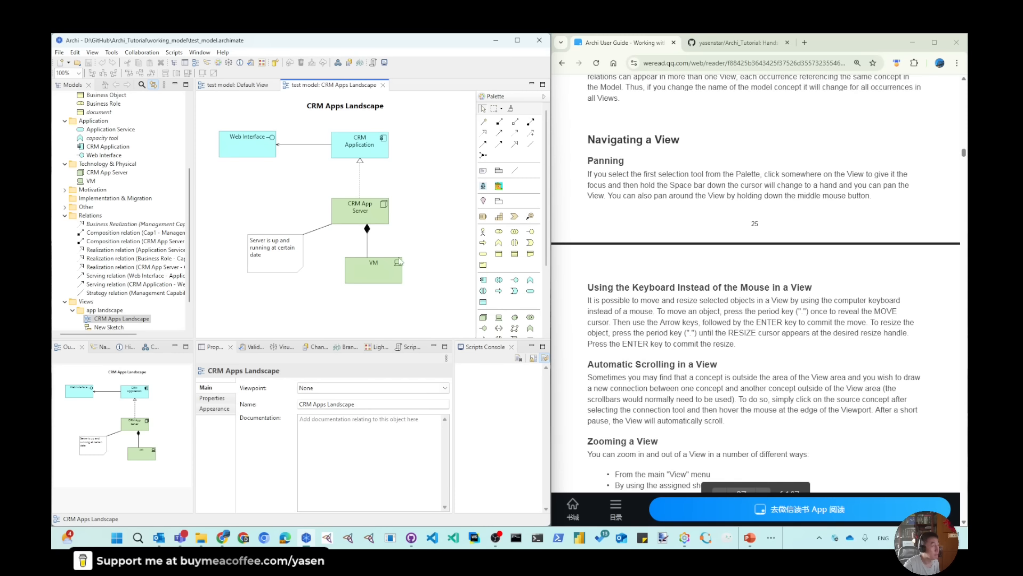
{"action": "scroll", "coordinate": [432, 250], "scroll_direction": "up", "scroll_amount": 5, "text": "ctrl"}
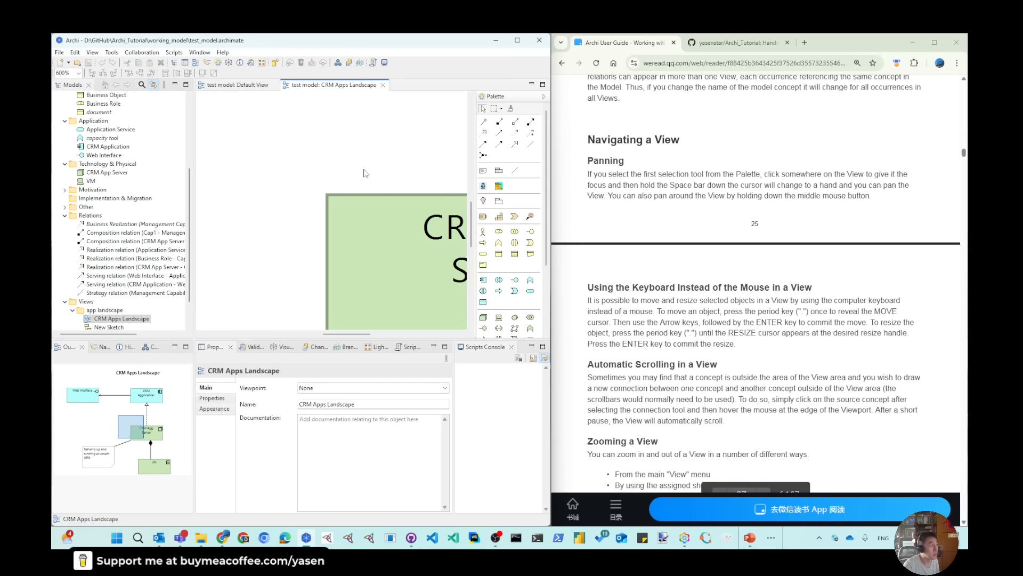
{"action": "scroll", "coordinate": [366, 175], "scroll_direction": "down", "scroll_amount": 1, "text": "ctrl"}
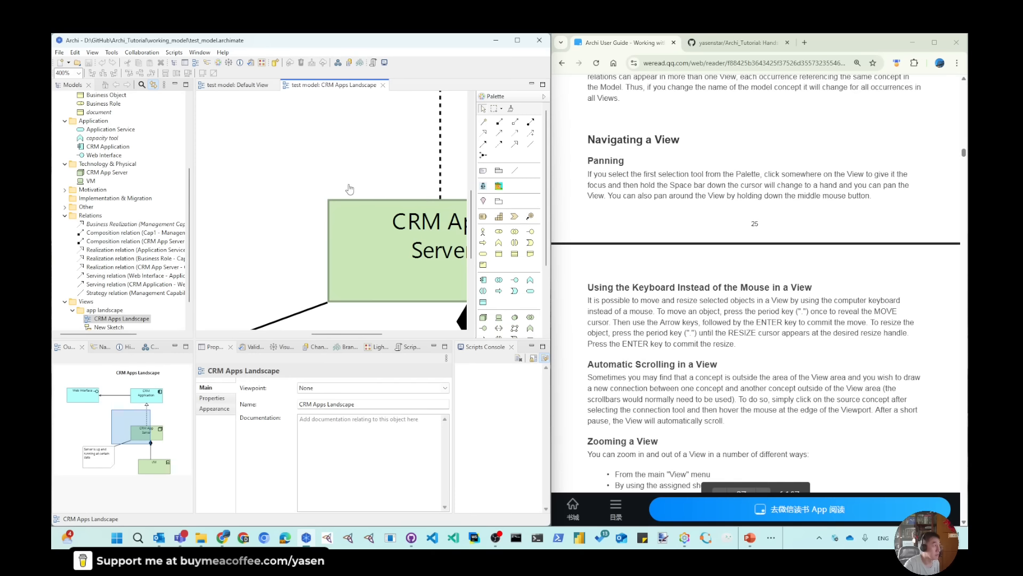
{"action": "left_click_drag", "start_coordinate": [350, 189], "coordinate": [312, 154]}
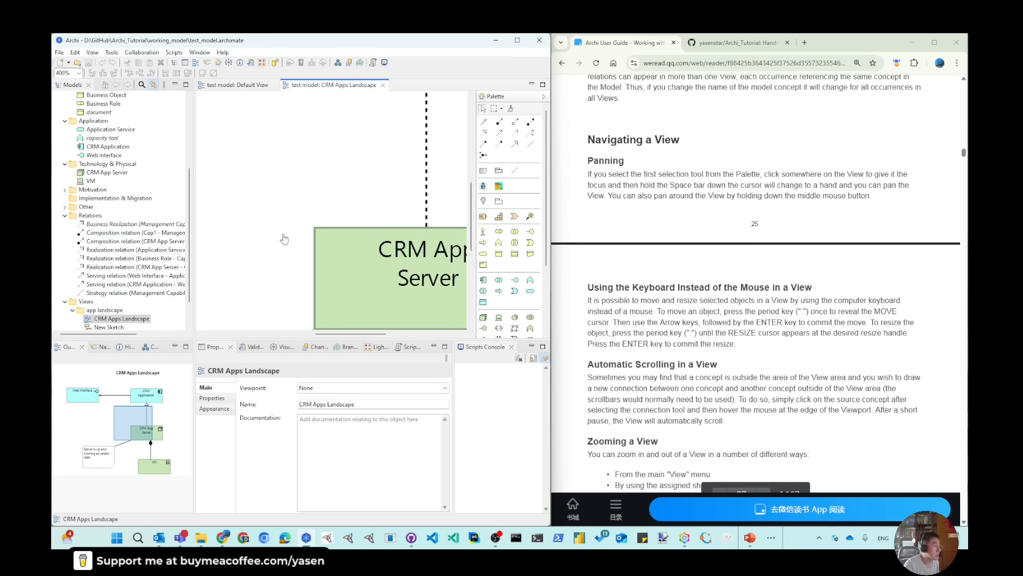
{"action": "left_click_drag", "start_coordinate": [281, 260], "coordinate": [290, 231]}
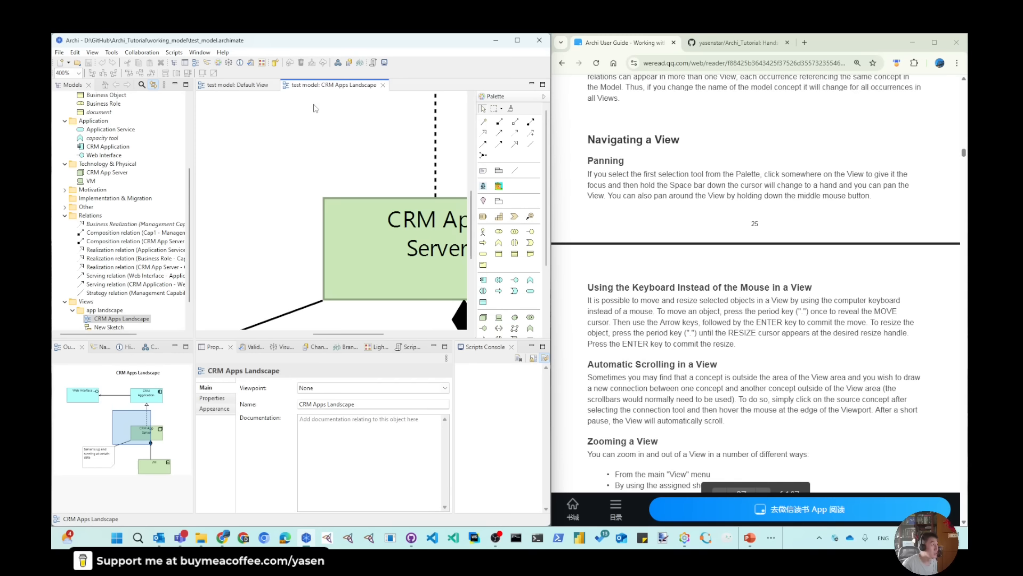
Move the selection through the VM device, the note and the Web Interface in the CRM Apps Landscape view, and clear it
{"action": "key", "text": "Down"}
{"action": "key", "text": "Down"}
{"action": "key", "text": "Right"}
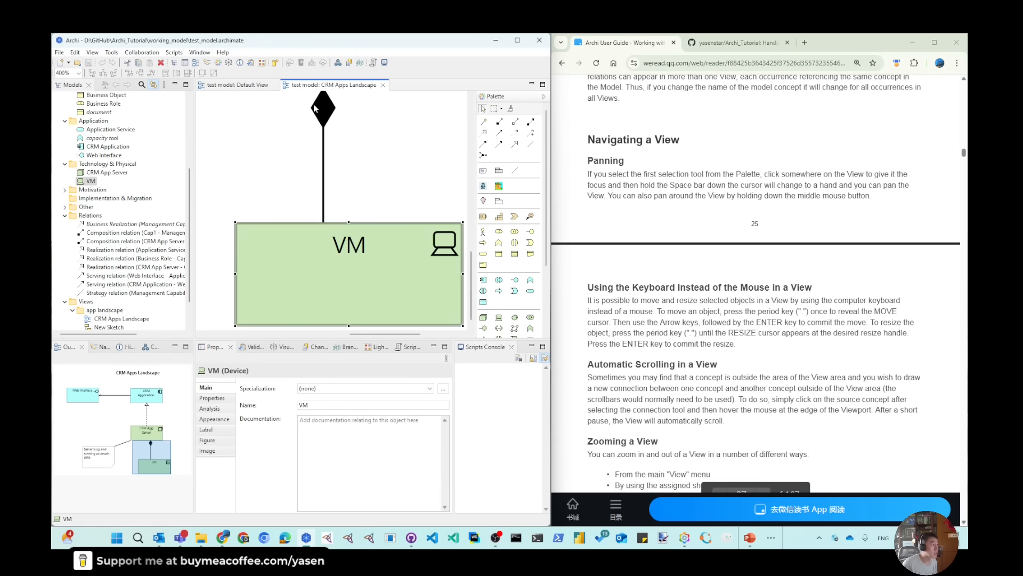
{"action": "key", "text": "Left"}
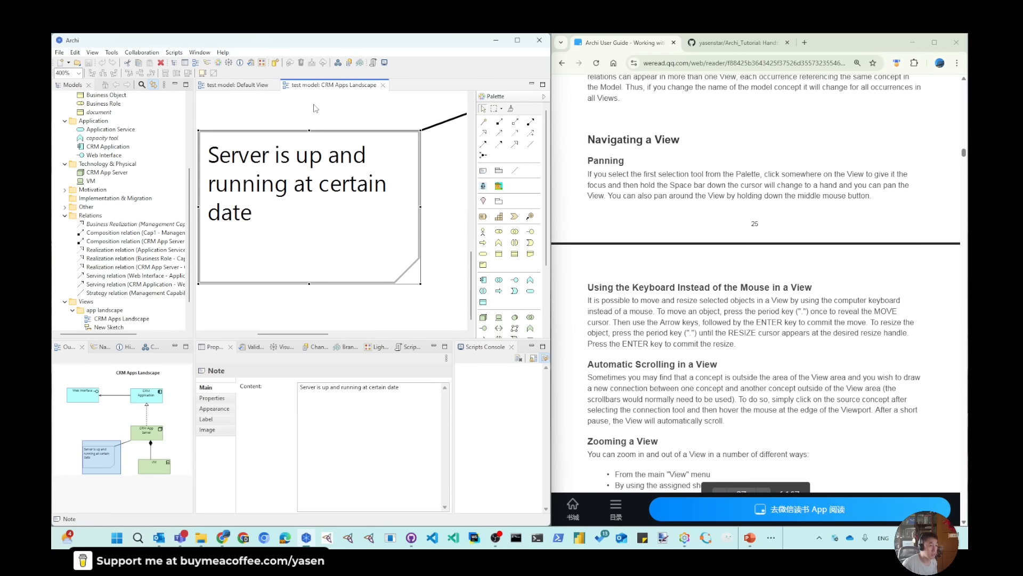
{"action": "key", "text": "Up"}
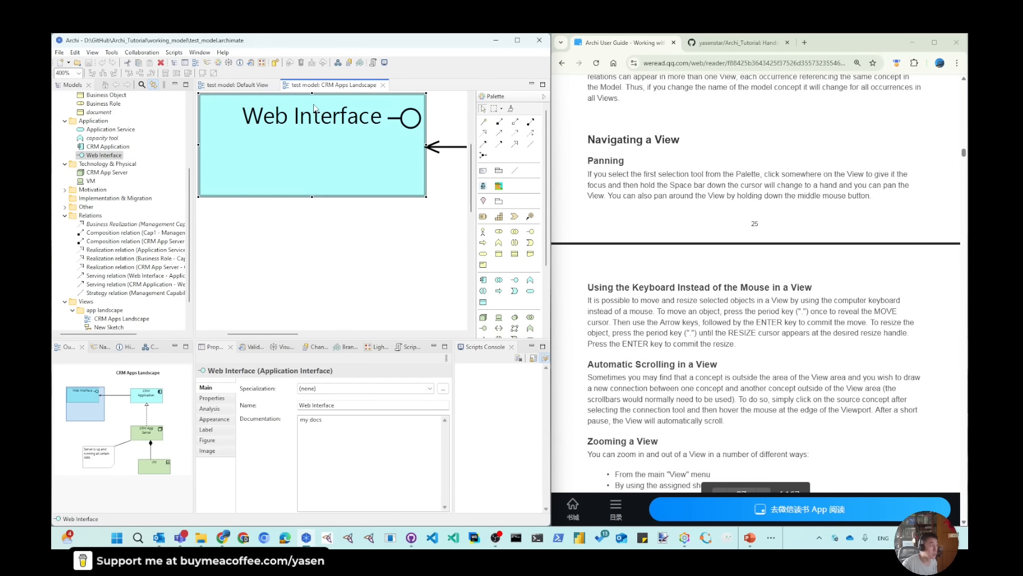
{"action": "left_click", "coordinate": [377, 252]}
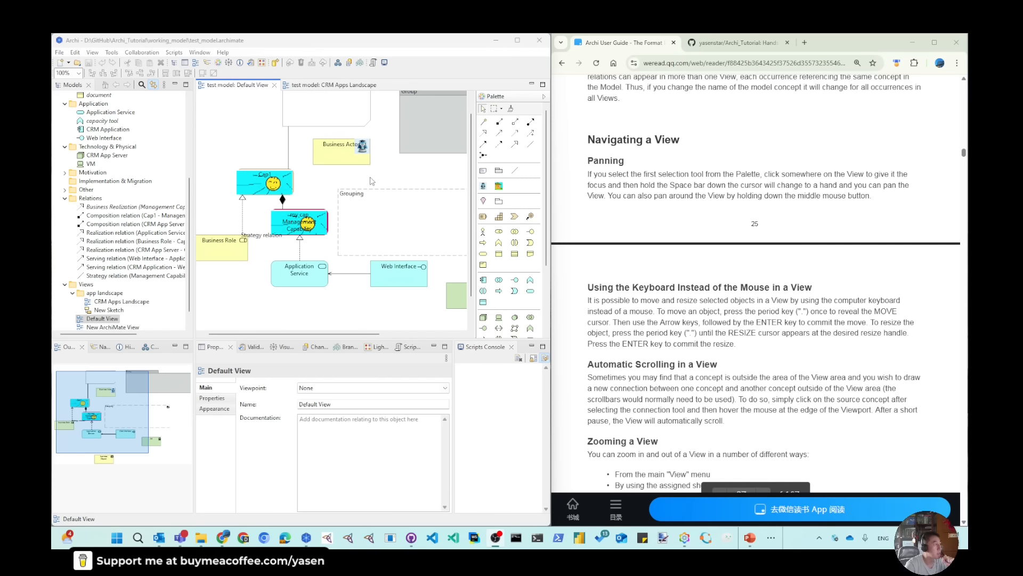
Marquee-select the Business Actor in the Default View, clear the selection, and pan the view both directly and through its Outline
{"action": "left_click_drag", "start_coordinate": [411, 175], "coordinate": [253, 101]}
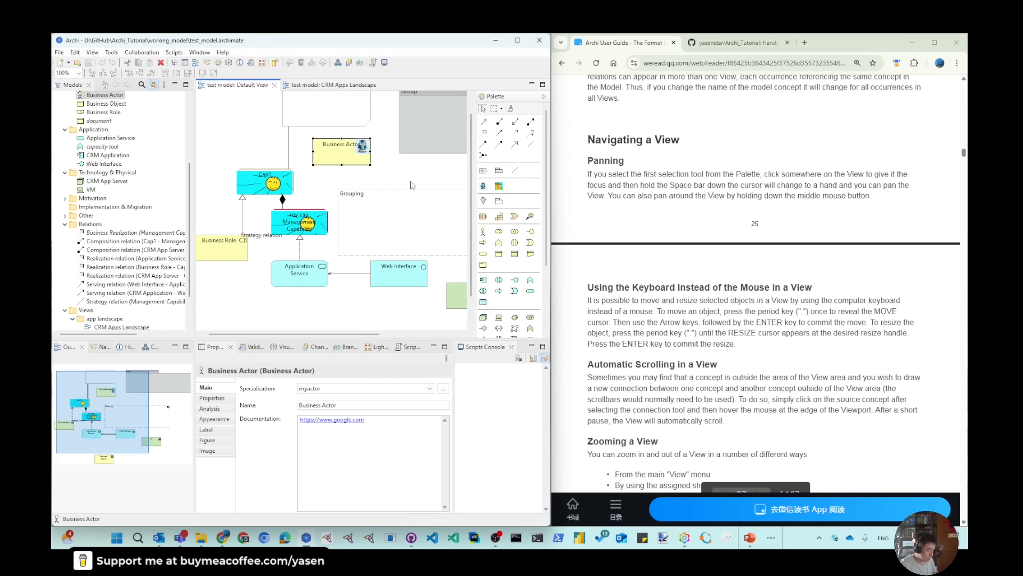
{"action": "left_click", "coordinate": [400, 170]}
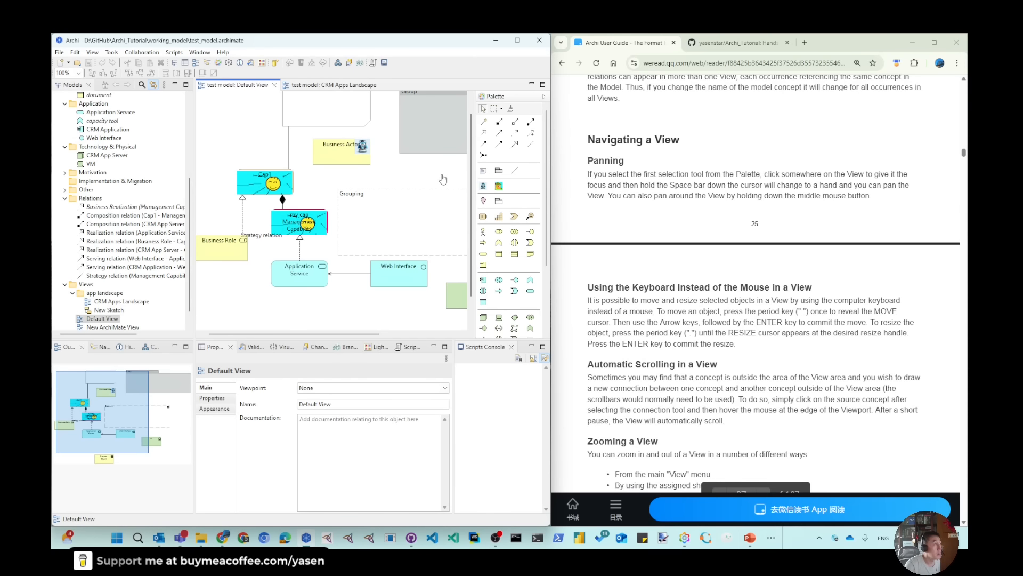
{"action": "left_click_drag", "start_coordinate": [402, 175], "coordinate": [381, 200]}
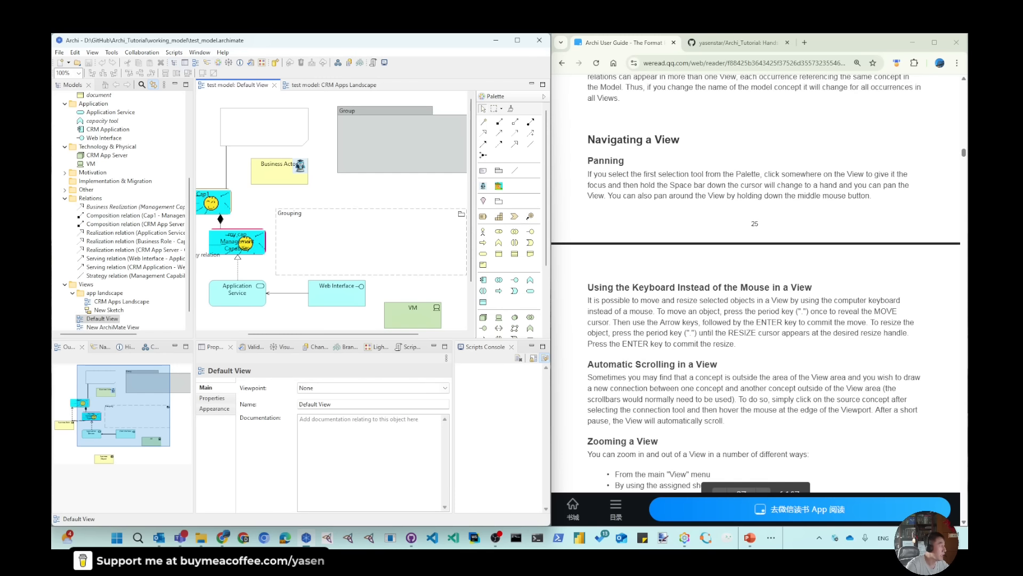
{"action": "left_click", "coordinate": [196, 62]}
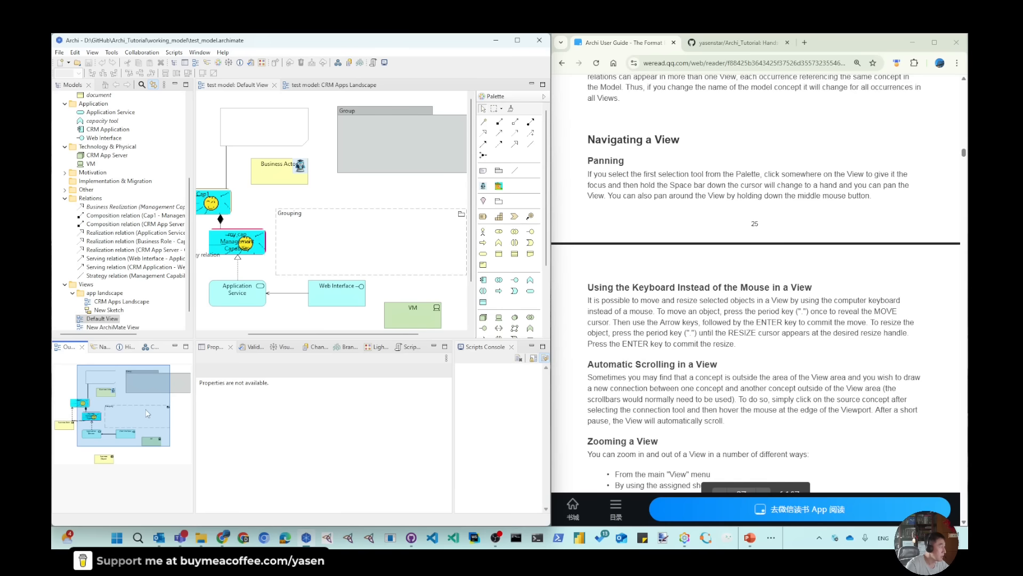
{"action": "mouse_move", "coordinate": [146, 410]}
{"action": "left_mouse_down"}
{"action": "mouse_move", "coordinate": [158, 423]}
{"action": "mouse_move", "coordinate": [165, 411]}
{"action": "mouse_move", "coordinate": [120, 435]}
{"action": "mouse_move", "coordinate": [120, 409]}
{"action": "mouse_move", "coordinate": [162, 403]}
{"action": "mouse_move", "coordinate": [137, 430]}
{"action": "mouse_move", "coordinate": [122, 399]}
{"action": "mouse_move", "coordinate": [160, 419]}
{"action": "mouse_move", "coordinate": [130, 416]}
{"action": "mouse_move", "coordinate": [130, 403]}
{"action": "mouse_move", "coordinate": [167, 407]}
{"action": "mouse_move", "coordinate": [134, 406]}
{"action": "left_mouse_up"}
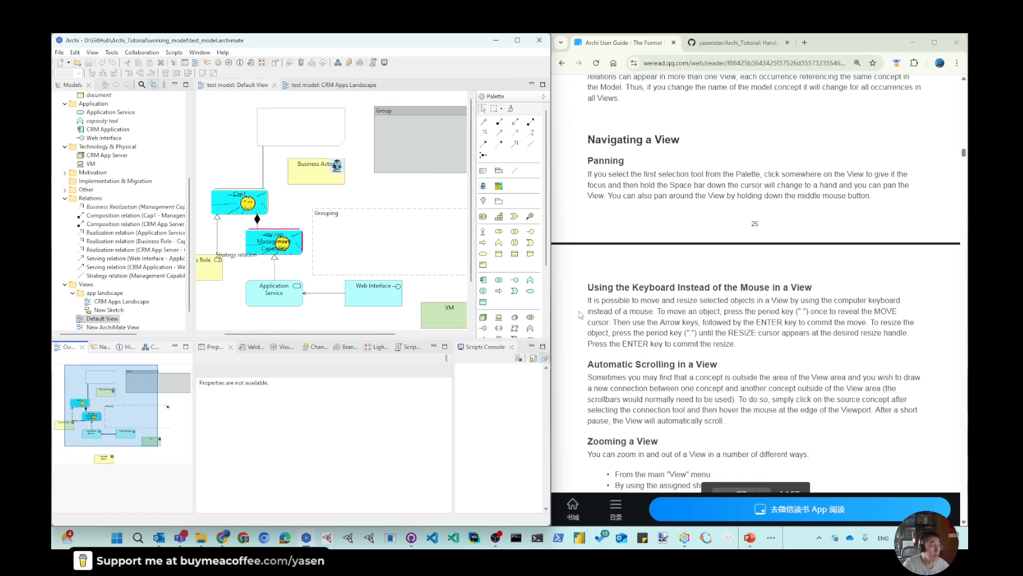
Move the Business Actor to the right and down, just above the Grouping in the Default View
{"action": "scroll", "coordinate": [626, 327], "scroll_direction": "down", "scroll_amount": 2}
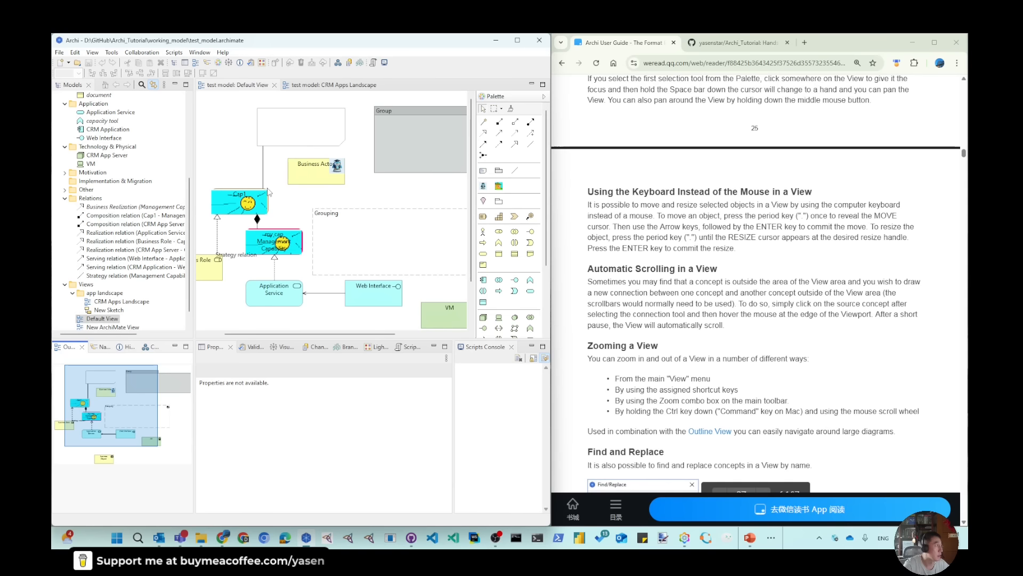
{"action": "left_click", "coordinate": [306, 176]}
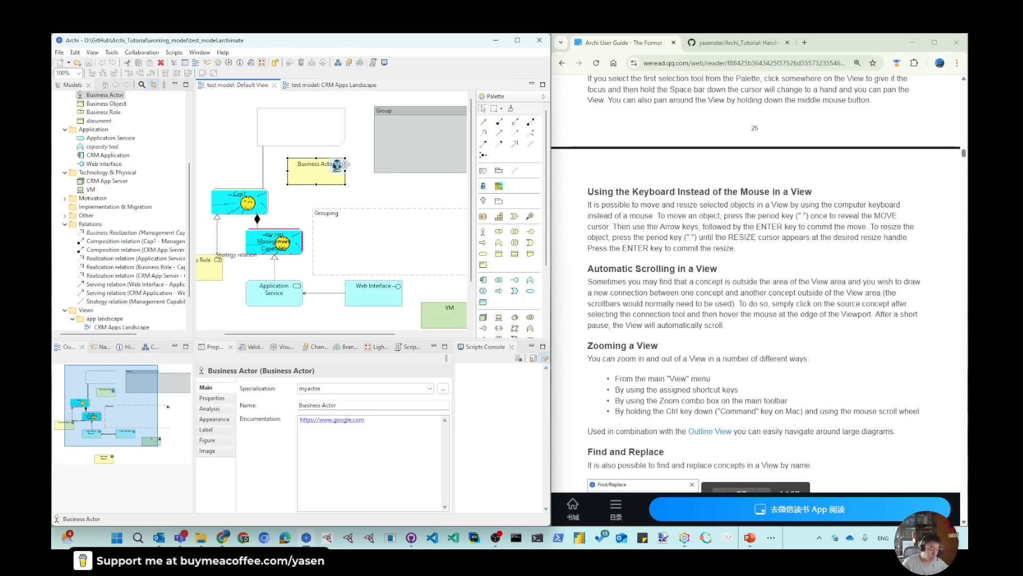
{"action": "left_click_drag", "start_coordinate": [346, 163], "coordinate": [372, 184]}
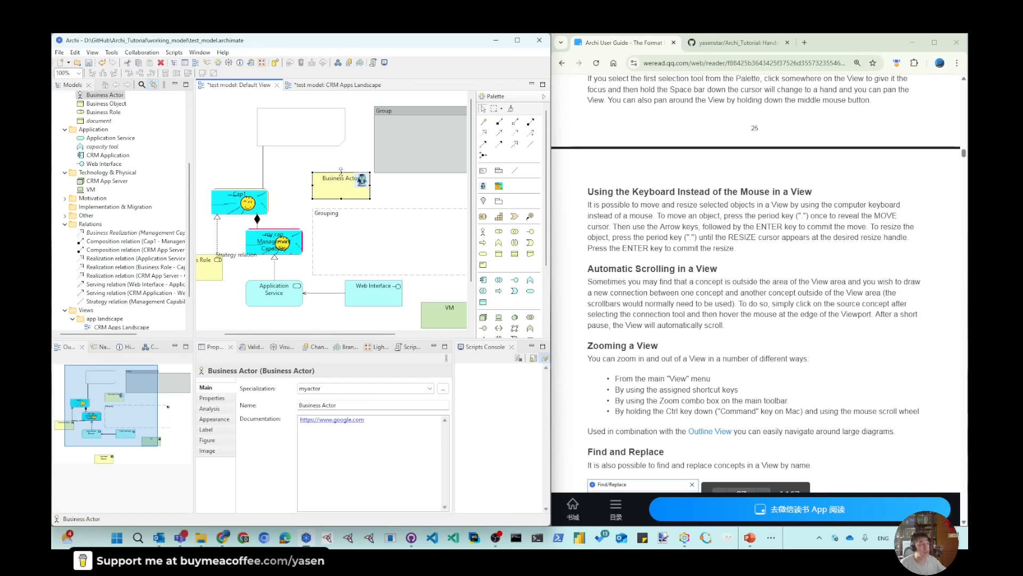
Stretch the Business Actor upward and to the left, and reset it to its default size
{"action": "left_click_drag", "start_coordinate": [341, 171], "coordinate": [341, 105]}
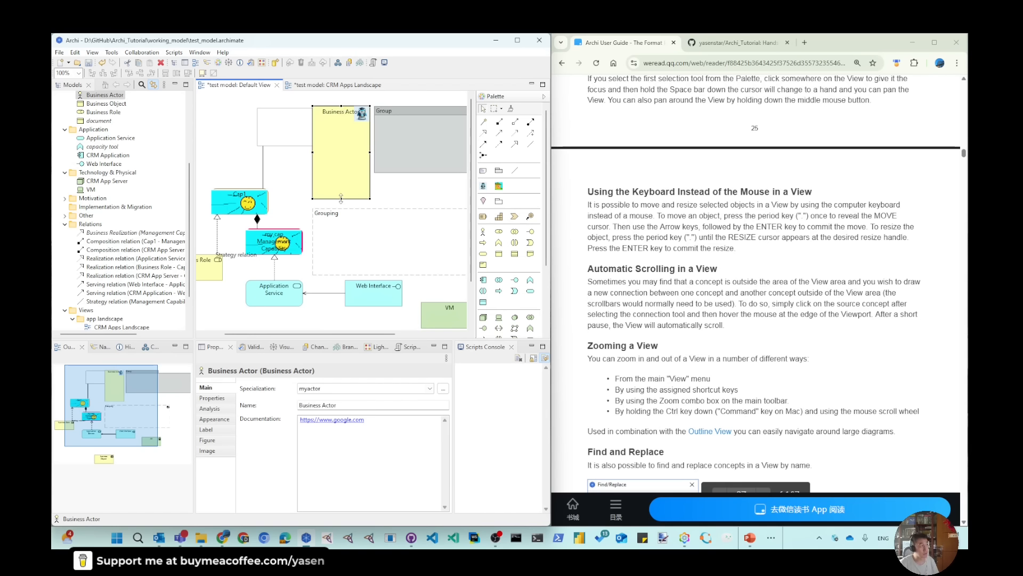
{"action": "mouse_move", "coordinate": [313, 151]}
{"action": "left_mouse_down"}
{"action": "mouse_move", "coordinate": [288, 152]}
{"action": "mouse_move", "coordinate": [320, 152]}
{"action": "mouse_move", "coordinate": [297, 151]}
{"action": "left_mouse_up"}
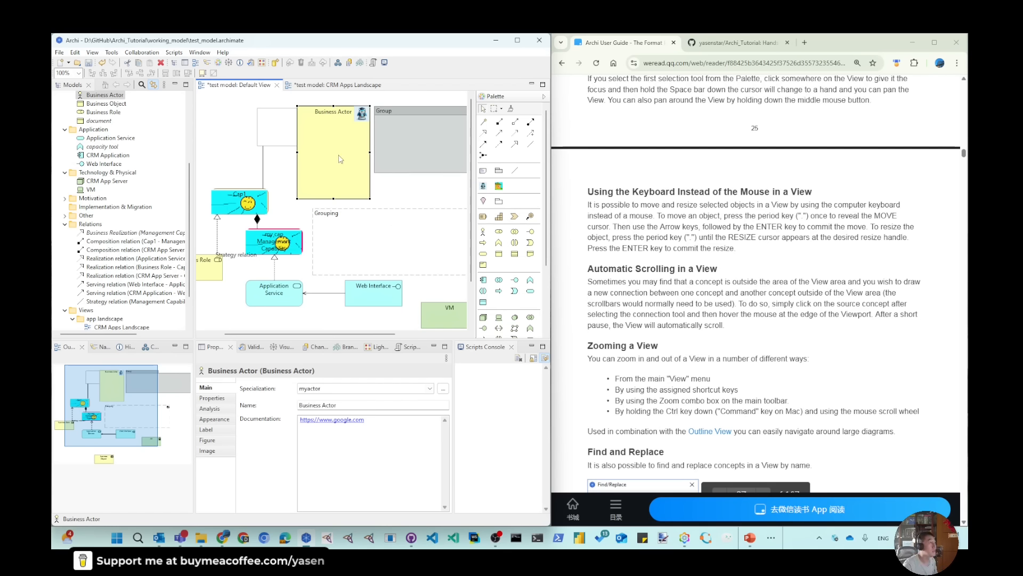
{"action": "left_click", "coordinate": [203, 73]}
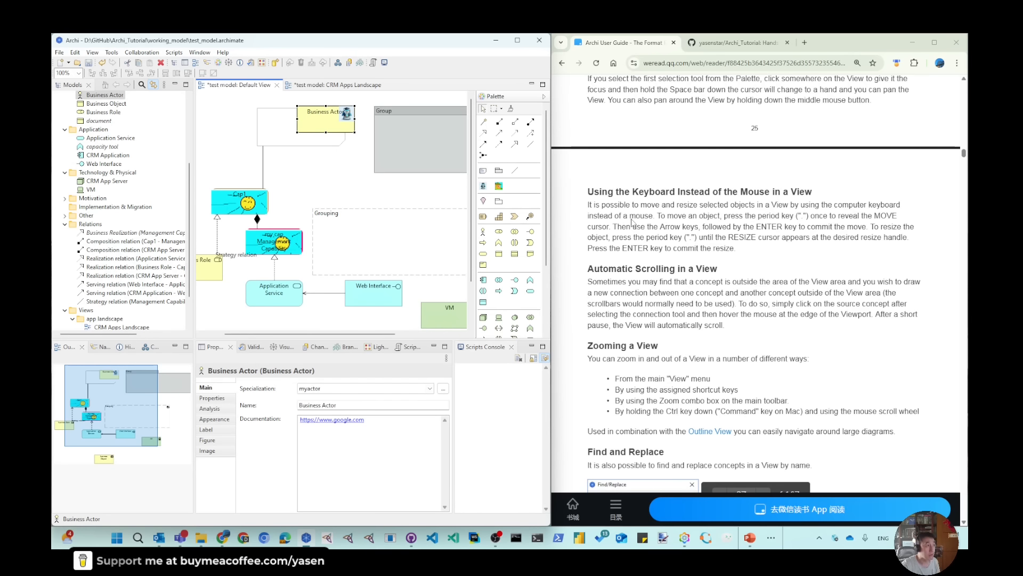
Zoom the Default View to 150% and draw an Access relation from the Business Actor to the Business Object below
{"action": "scroll", "coordinate": [624, 213], "scroll_direction": "down", "scroll_amount": 2}
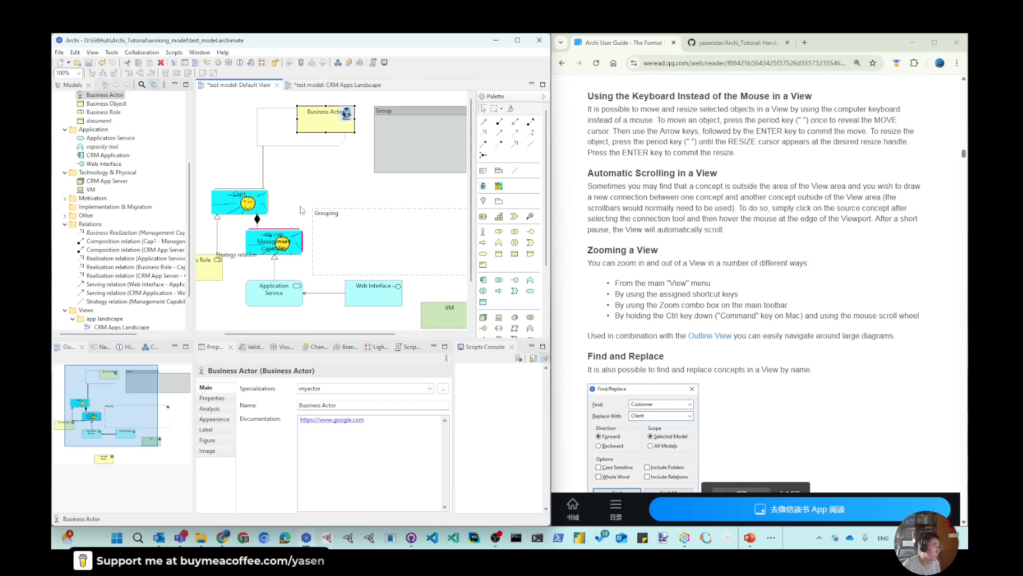
{"action": "scroll", "coordinate": [301, 210], "scroll_direction": "up", "scroll_amount": 1, "text": "ctrl"}
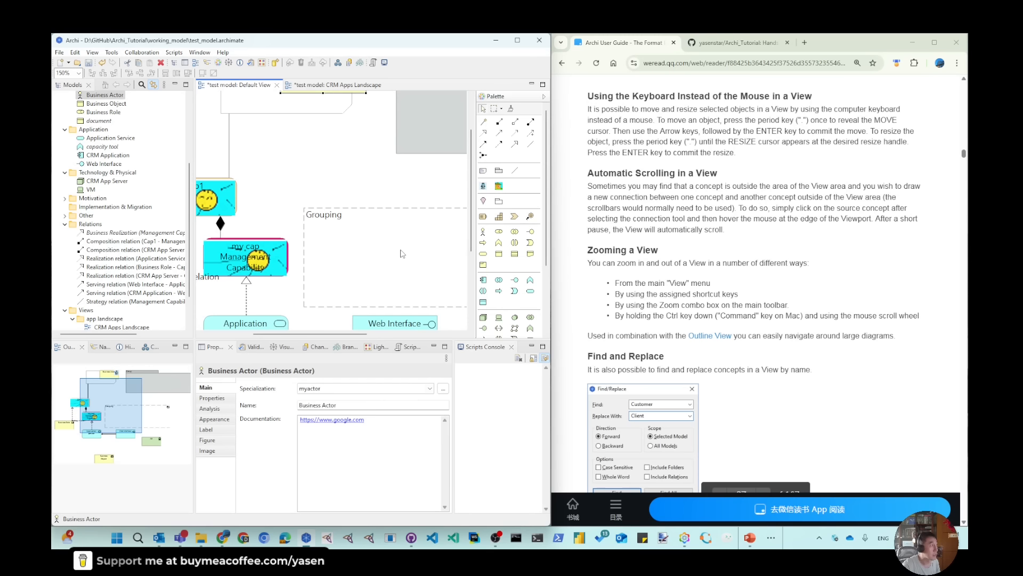
{"action": "scroll", "coordinate": [403, 253], "scroll_direction": "down", "scroll_amount": 3}
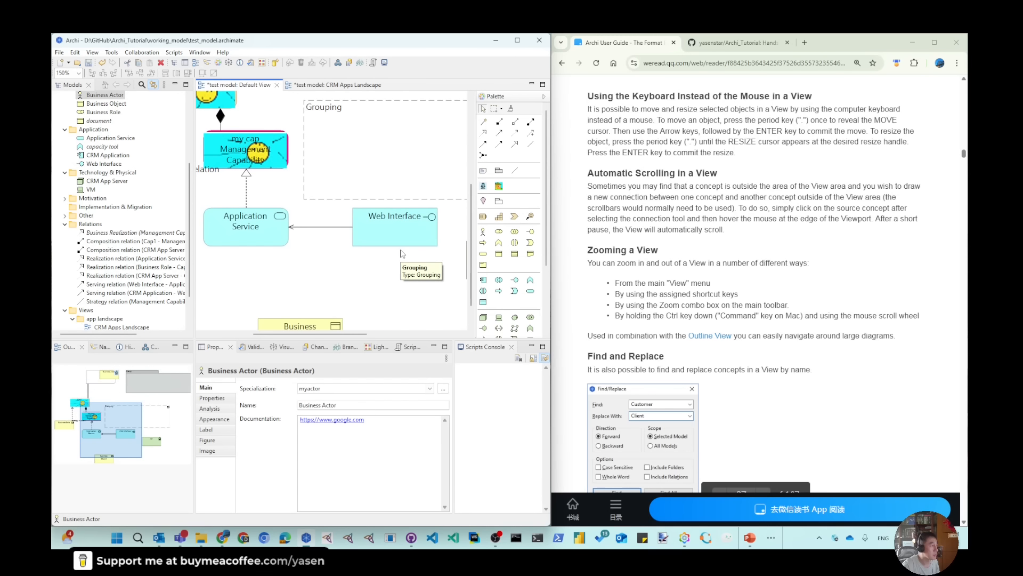
{"action": "scroll", "coordinate": [376, 262], "scroll_direction": "down", "scroll_amount": 1}
{"action": "scroll", "coordinate": [309, 308], "scroll_direction": "up", "scroll_amount": 6}
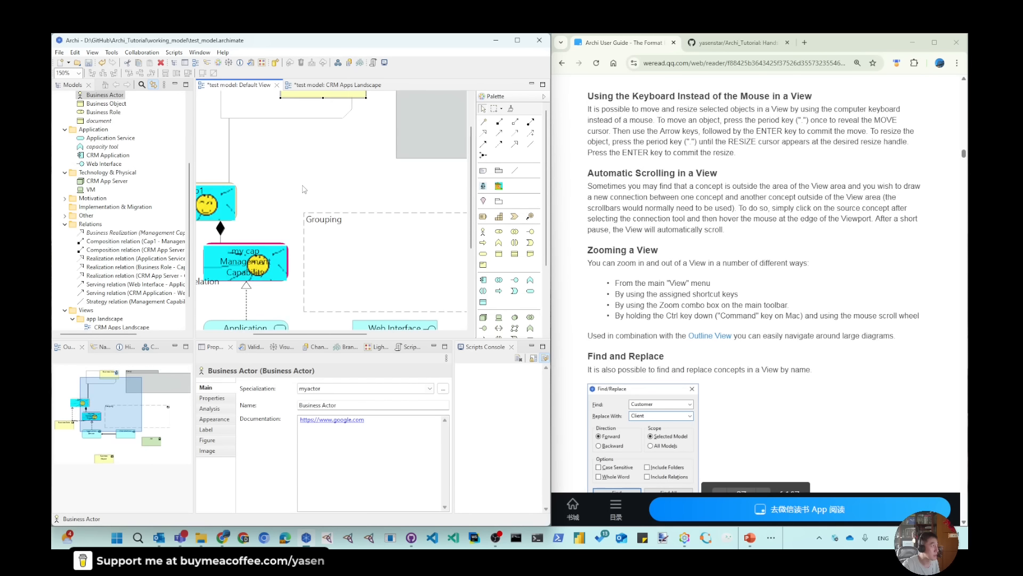
{"action": "scroll", "coordinate": [336, 278], "scroll_direction": "down", "scroll_amount": 6}
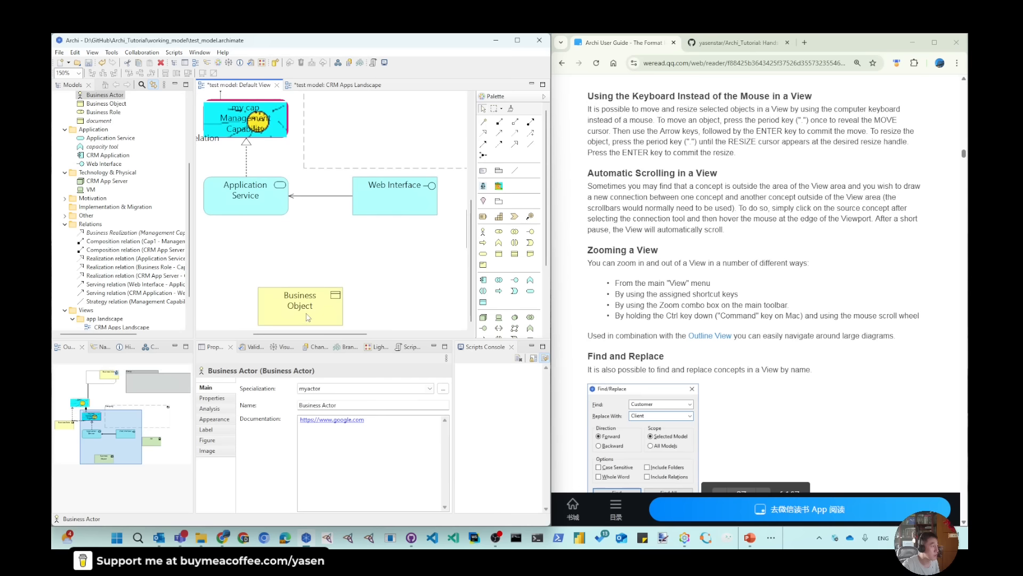
{"action": "scroll", "coordinate": [348, 304], "scroll_direction": "up", "scroll_amount": 6}
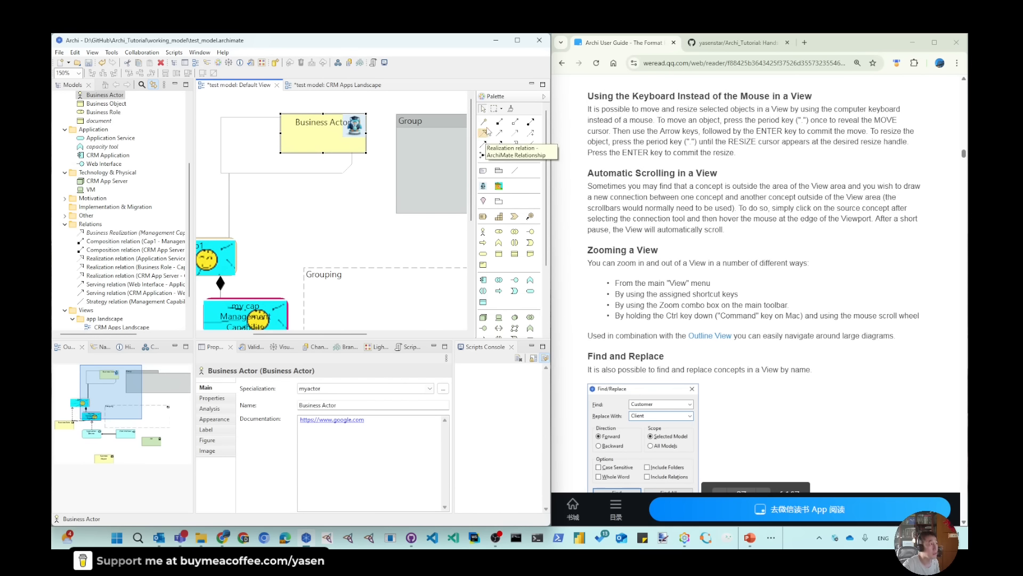
{"action": "left_click", "coordinate": [484, 124]}
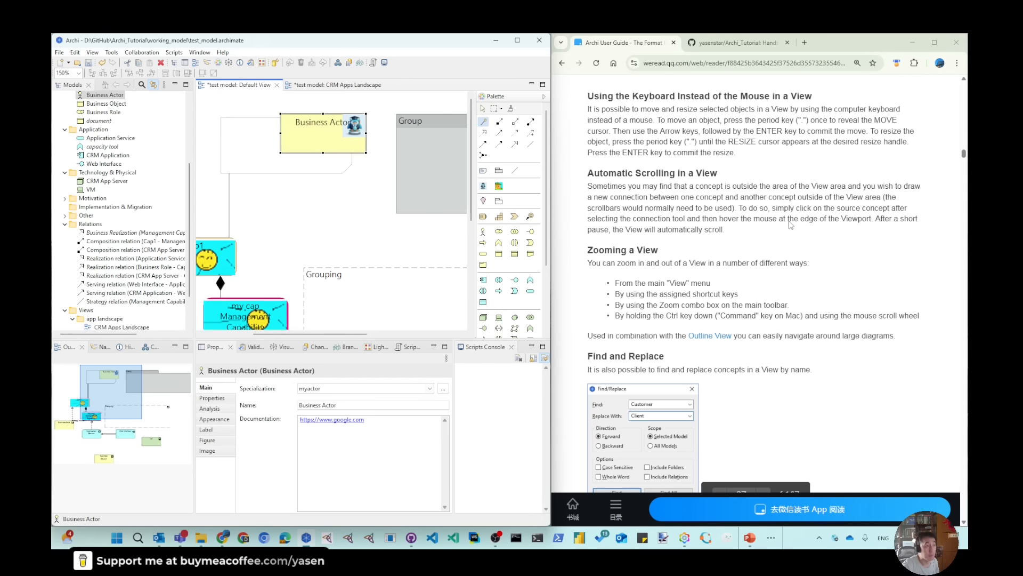
{"action": "left_click", "coordinate": [341, 144]}
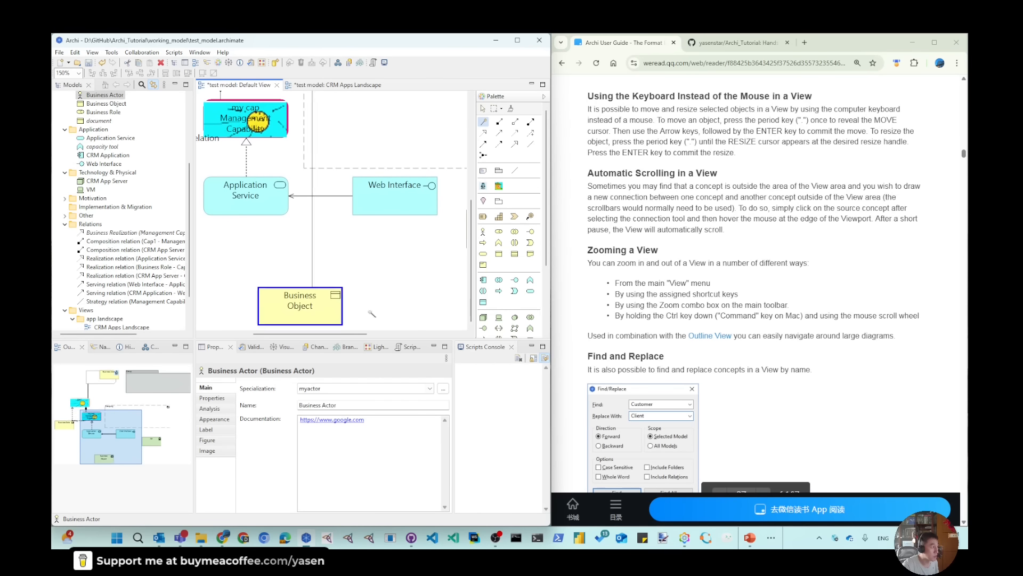
{"action": "left_click", "coordinate": [311, 310]}
{"action": "left_click", "coordinate": [339, 316]}
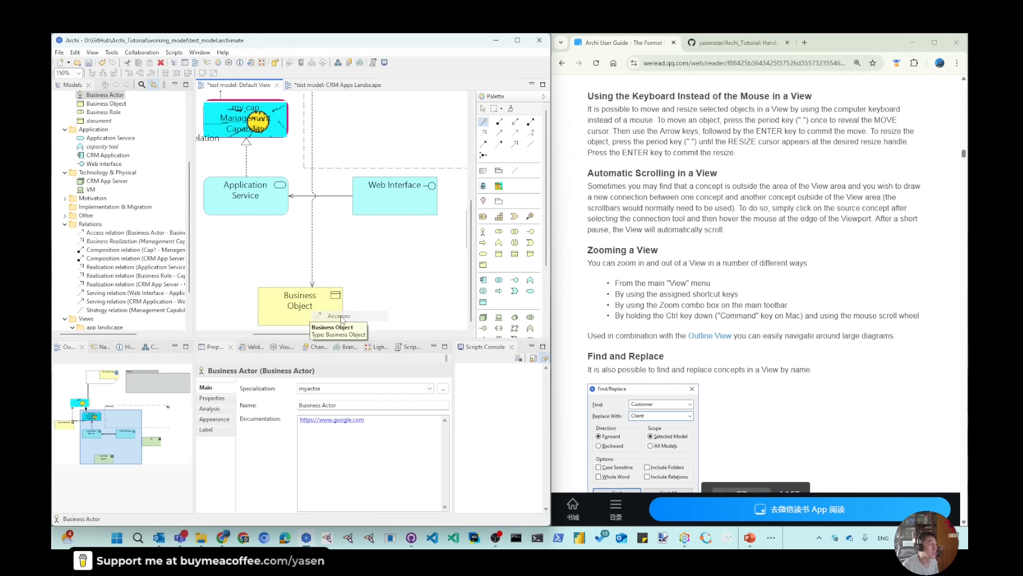
{"action": "scroll", "coordinate": [391, 292], "scroll_direction": "up", "scroll_amount": 3}
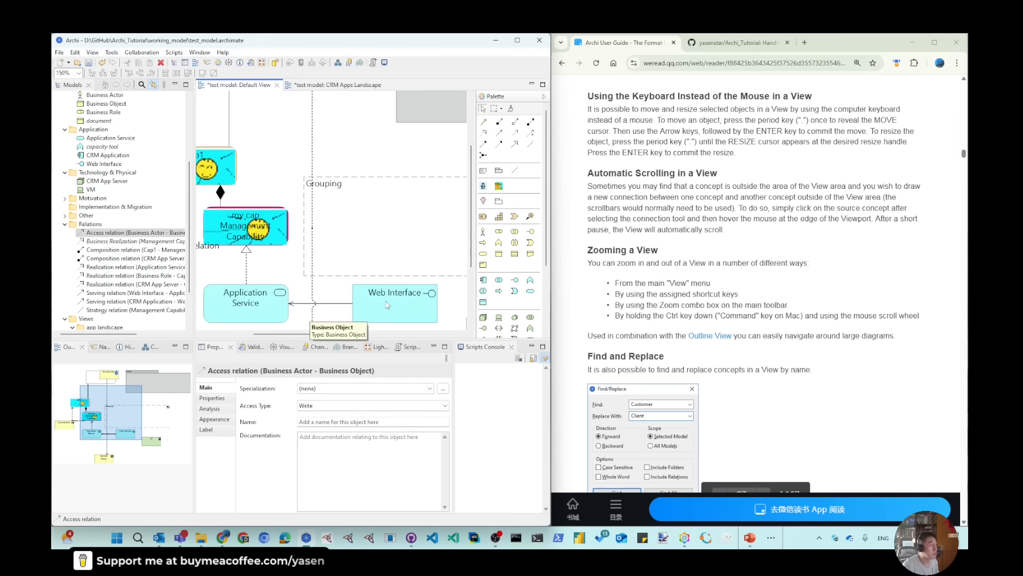
Draw a Triggering relation from the Web Interface up to the off-screen Business Actor, using automatic scrolling in the Default View
{"action": "scroll", "coordinate": [388, 305], "scroll_direction": "down", "scroll_amount": 2}
{"action": "scroll", "coordinate": [399, 273], "scroll_direction": "up", "scroll_amount": 2}
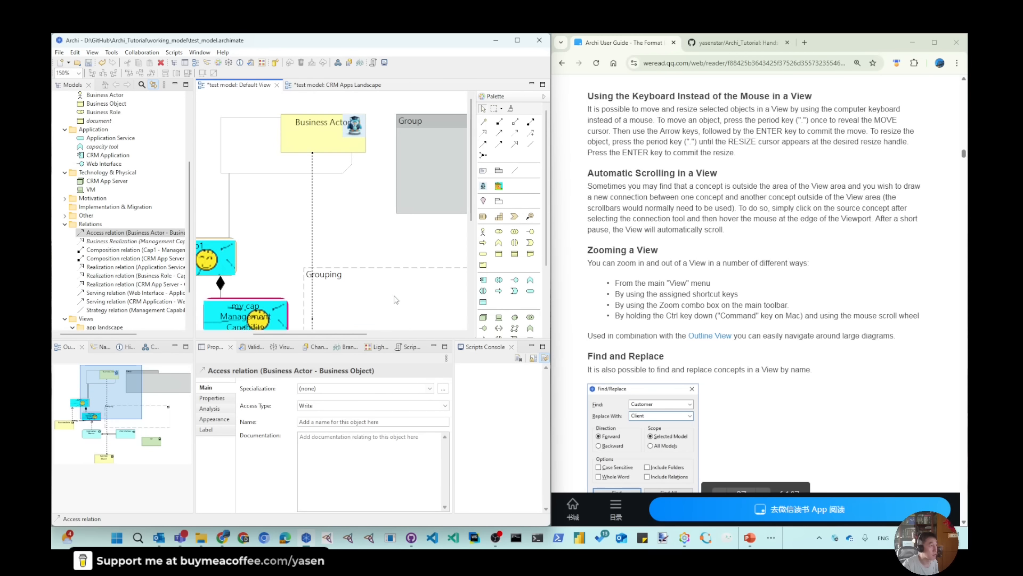
{"action": "scroll", "coordinate": [376, 171], "scroll_direction": "up", "scroll_amount": 3}
{"action": "scroll", "coordinate": [362, 160], "scroll_direction": "down", "scroll_amount": 5}
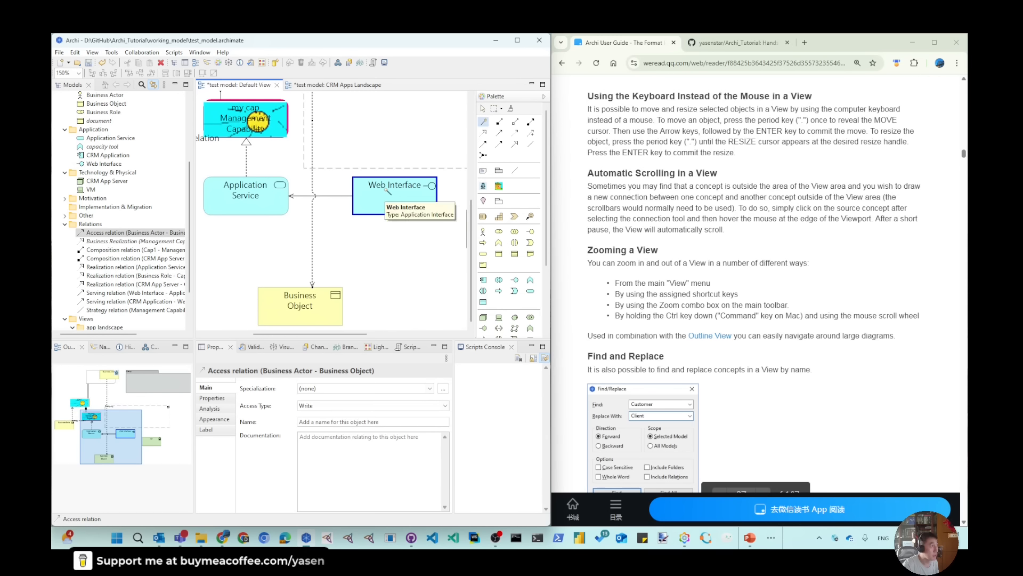
{"action": "left_click", "coordinate": [385, 179]}
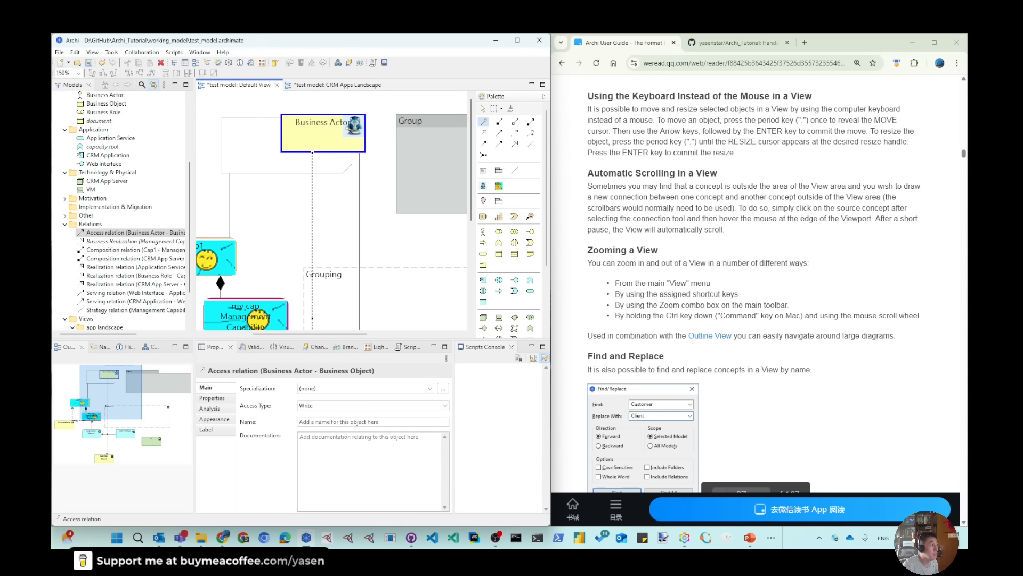
{"action": "left_click", "coordinate": [360, 151]}
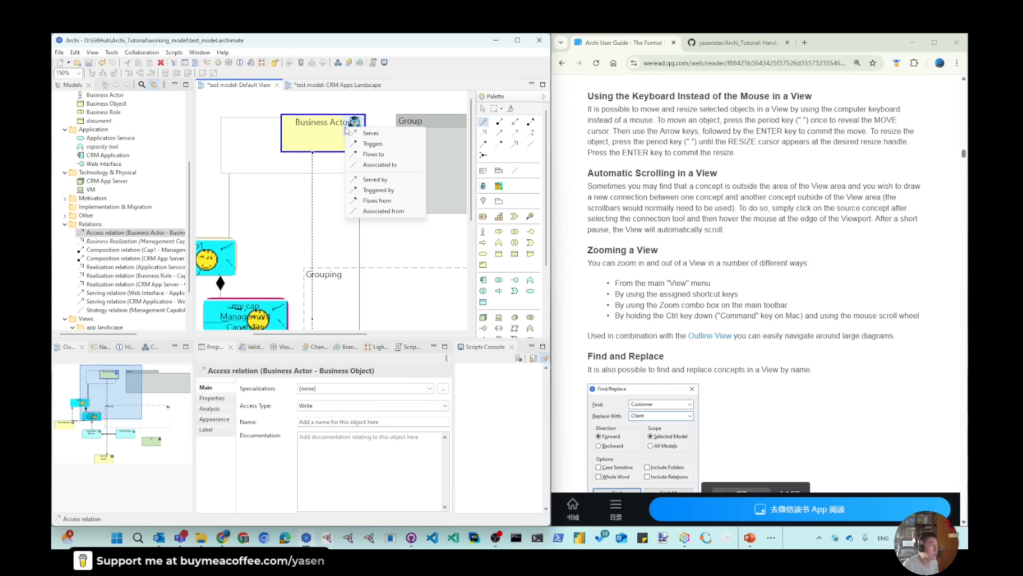
{"action": "left_click", "coordinate": [373, 143]}
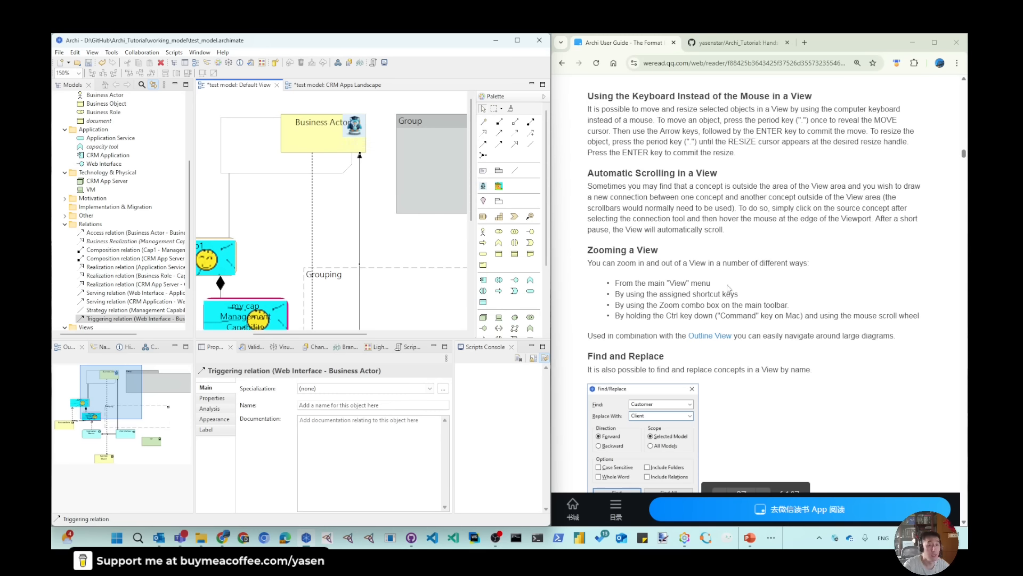
Zoom the Default View out to 75% and back in to 100%, and clear the selection
{"action": "scroll", "coordinate": [693, 234], "scroll_direction": "down", "scroll_amount": 1}
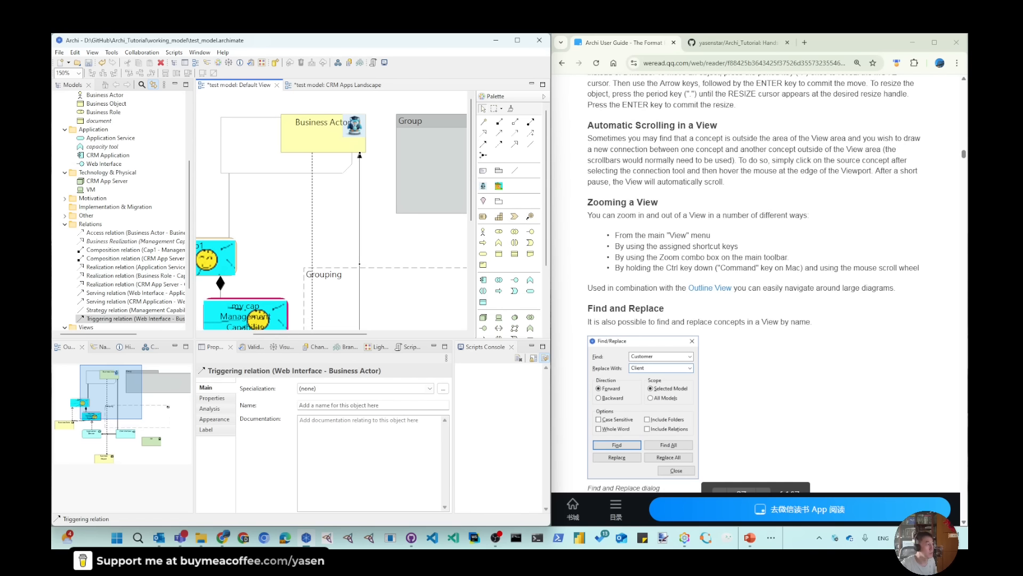
{"action": "scroll", "coordinate": [342, 295], "scroll_direction": "down", "scroll_amount": 5, "text": "ctrl"}
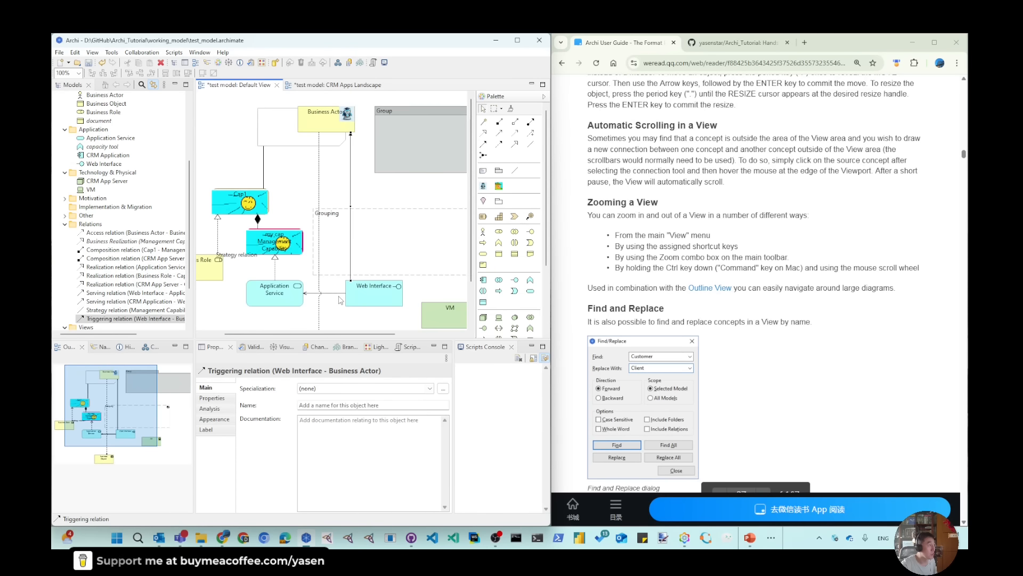
{"action": "scroll", "coordinate": [341, 302], "scroll_direction": "down", "scroll_amount": 1, "text": "ctrl"}
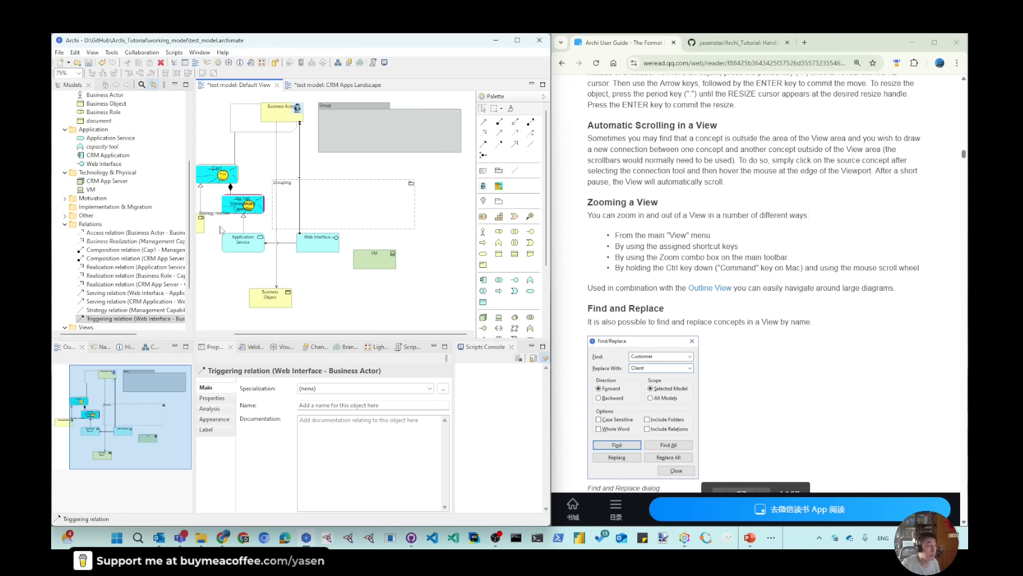
{"action": "left_click", "coordinate": [94, 52]}
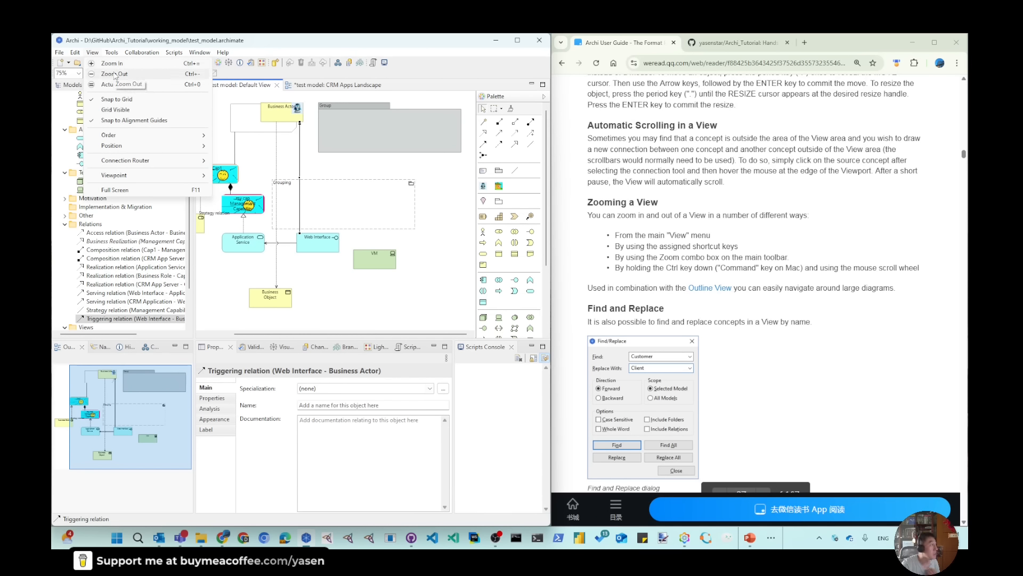
{"action": "left_click", "coordinate": [116, 68]}
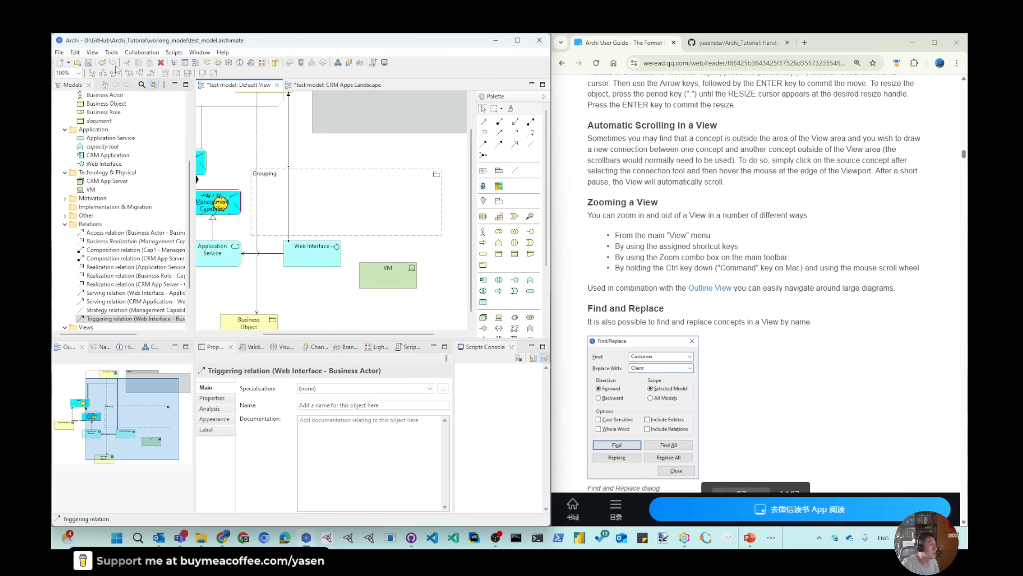
{"action": "left_click", "coordinate": [222, 125]}
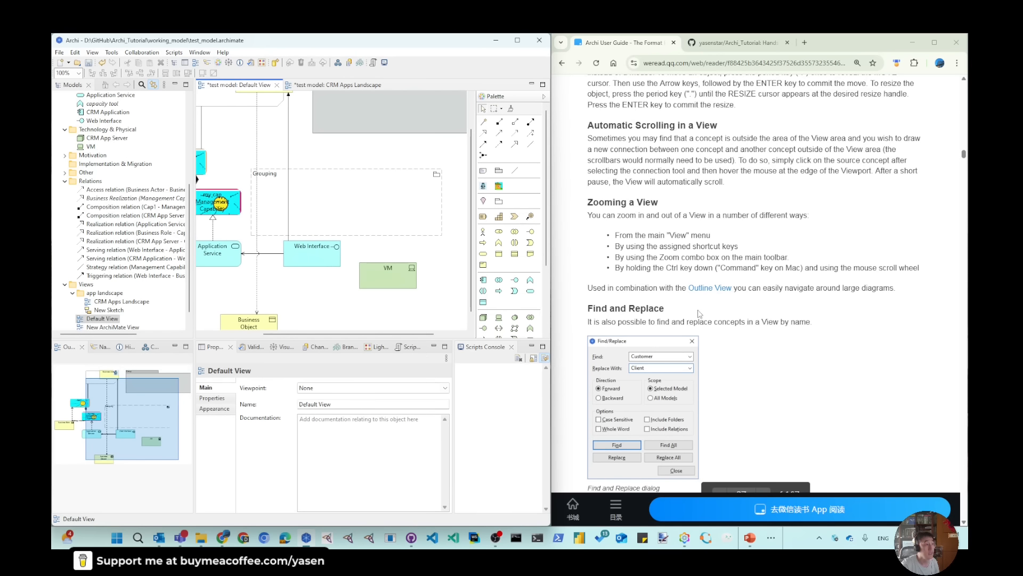
Use Find/Replace on the Default View to find the Grouping element and replace its name with MyGrouping
{"action": "scroll", "coordinate": [641, 321], "scroll_direction": "down", "scroll_amount": 2}
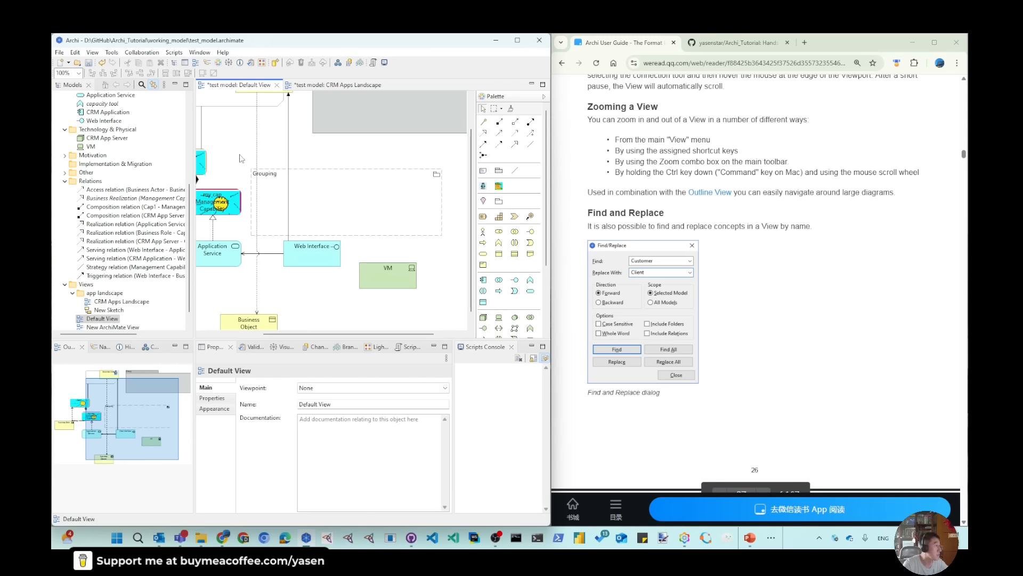
{"action": "left_click", "coordinate": [75, 52]}
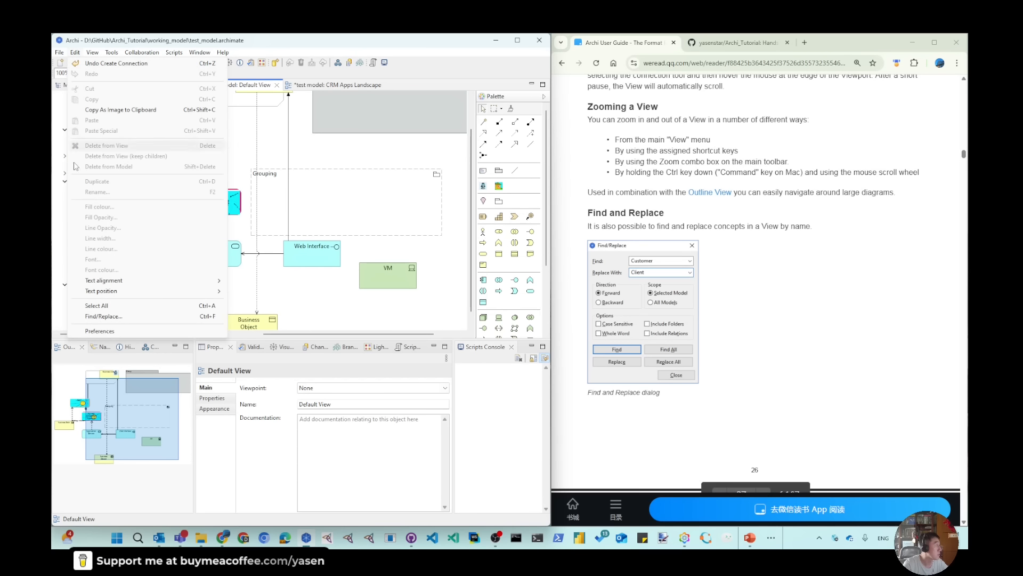
{"action": "left_click", "coordinate": [86, 317]}
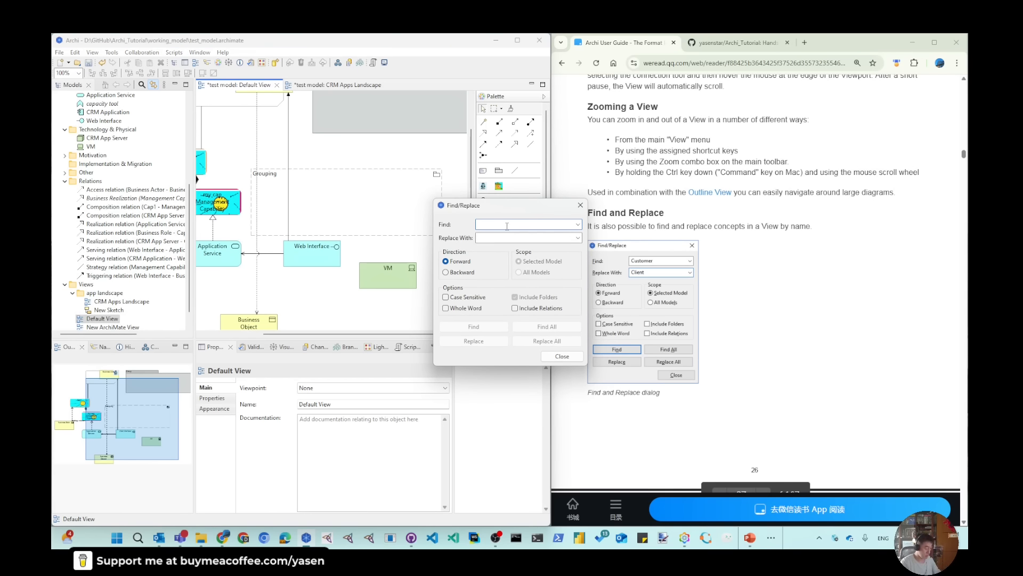
{"action": "type", "text": "Grouping"}
{"action": "key", "text": "Tab"}
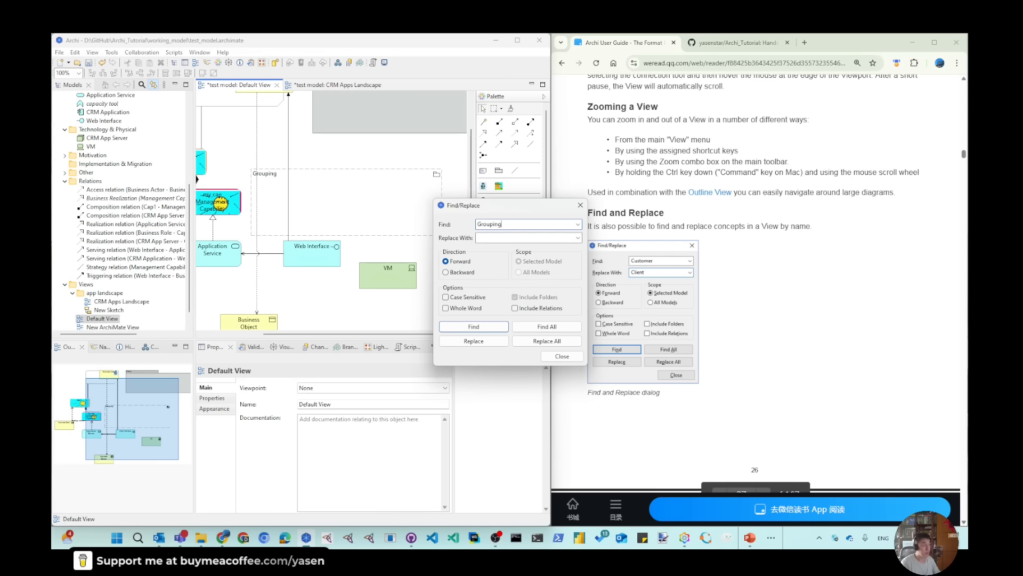
{"action": "type", "text": "MyGrouping"}
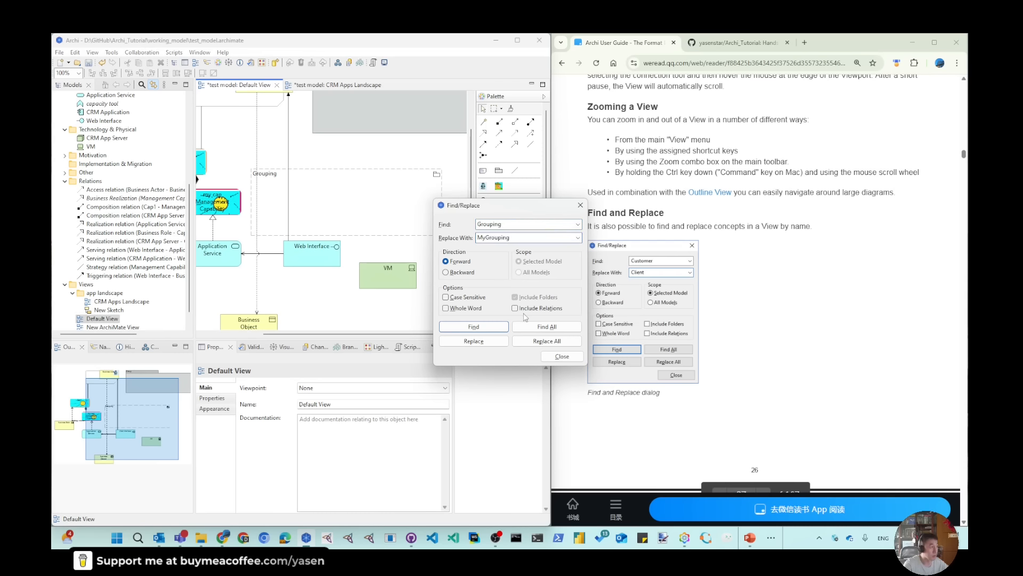
{"action": "key", "text": "Return"}
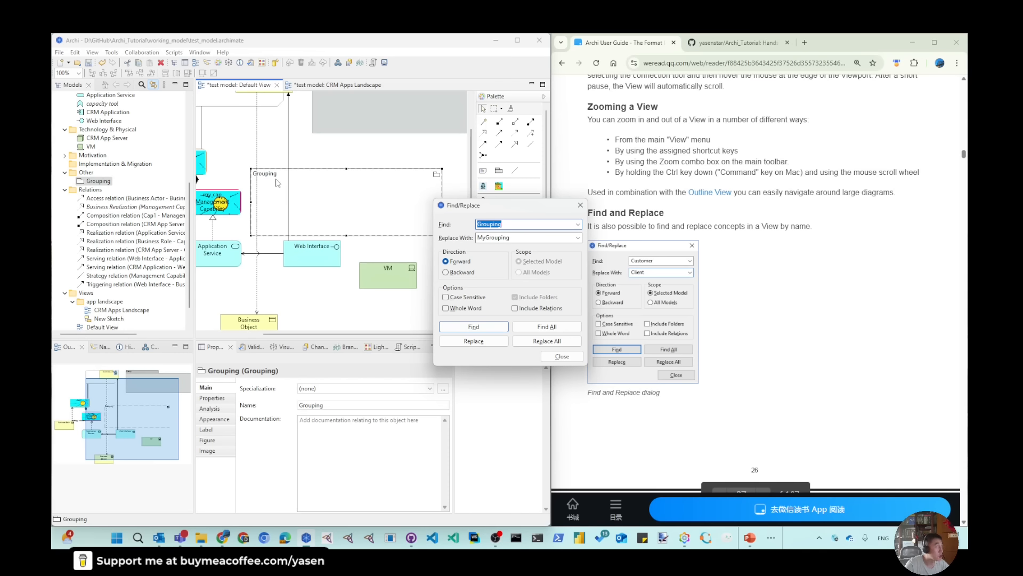
{"action": "left_click", "coordinate": [474, 341]}
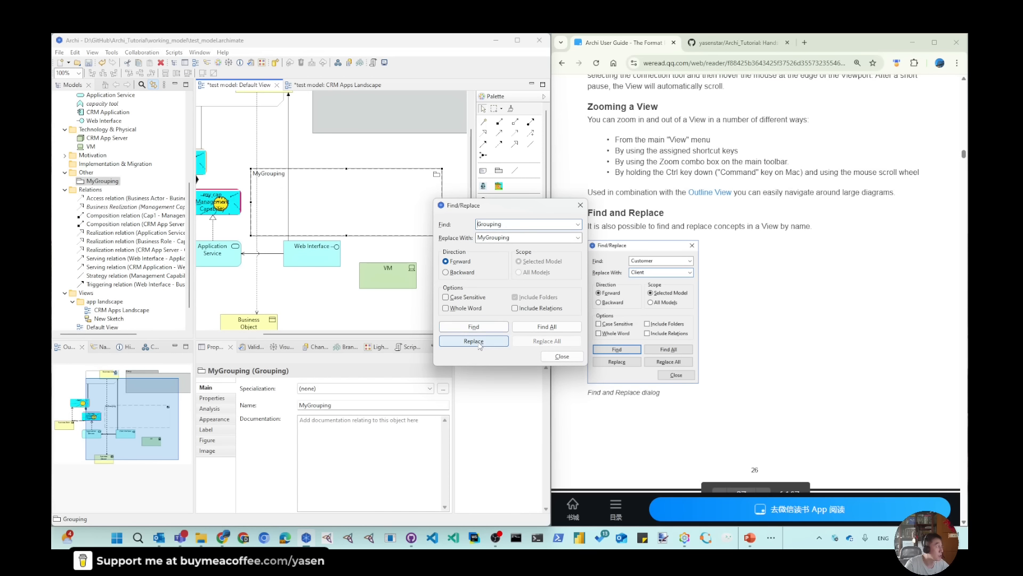
{"action": "left_click", "coordinate": [105, 181]}
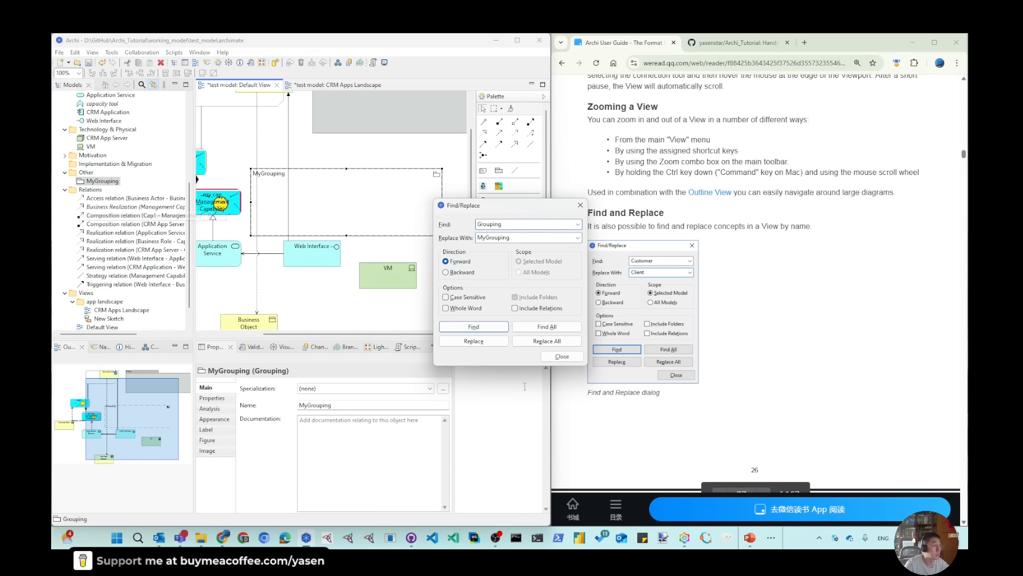
{"action": "left_click", "coordinate": [569, 358]}
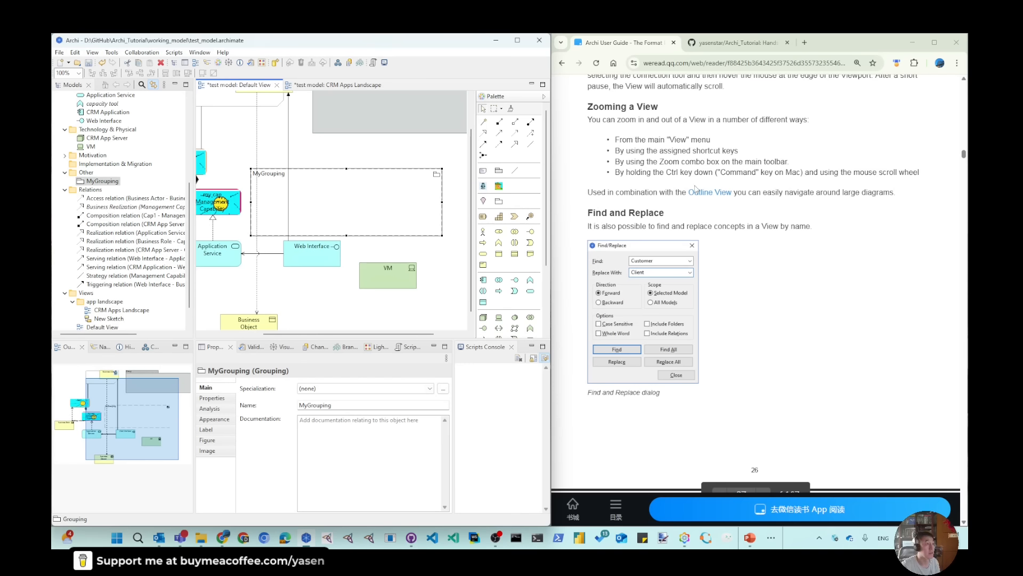
Review the guide's Navigating a View sections and pan the Default View until the whole Business Object shows
{"action": "scroll", "coordinate": [687, 384], "scroll_direction": "down", "scroll_amount": 3}
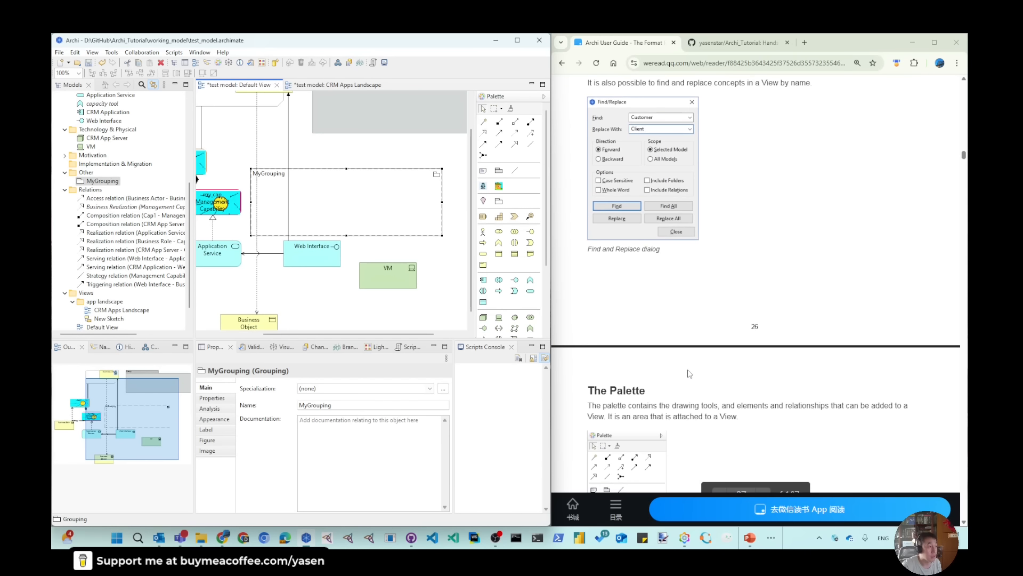
{"action": "scroll", "coordinate": [688, 373], "scroll_direction": "up", "scroll_amount": 12}
{"action": "scroll", "coordinate": [681, 273], "scroll_direction": "down", "scroll_amount": 4}
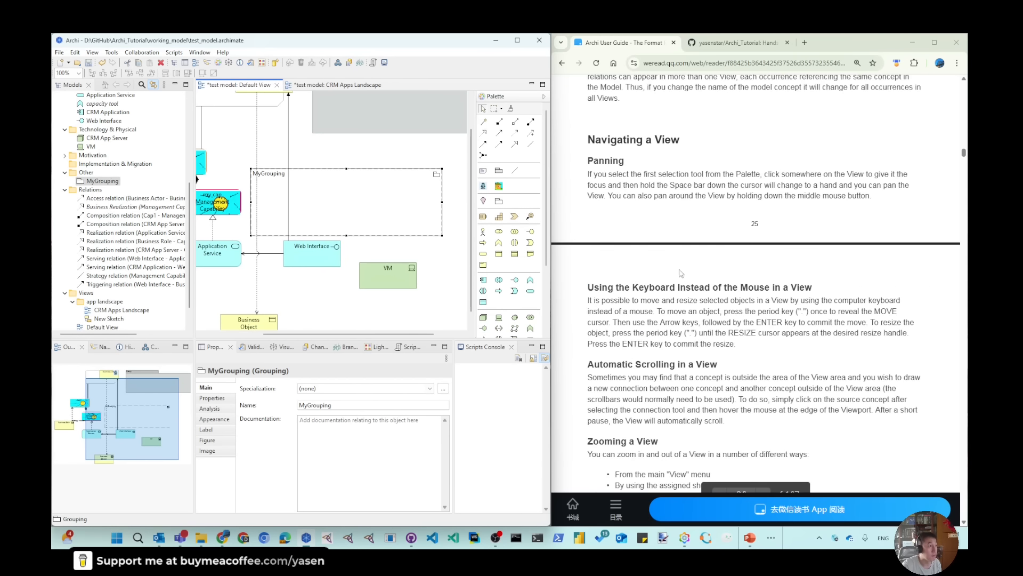
{"action": "scroll", "coordinate": [681, 273], "scroll_direction": "down", "scroll_amount": 2}
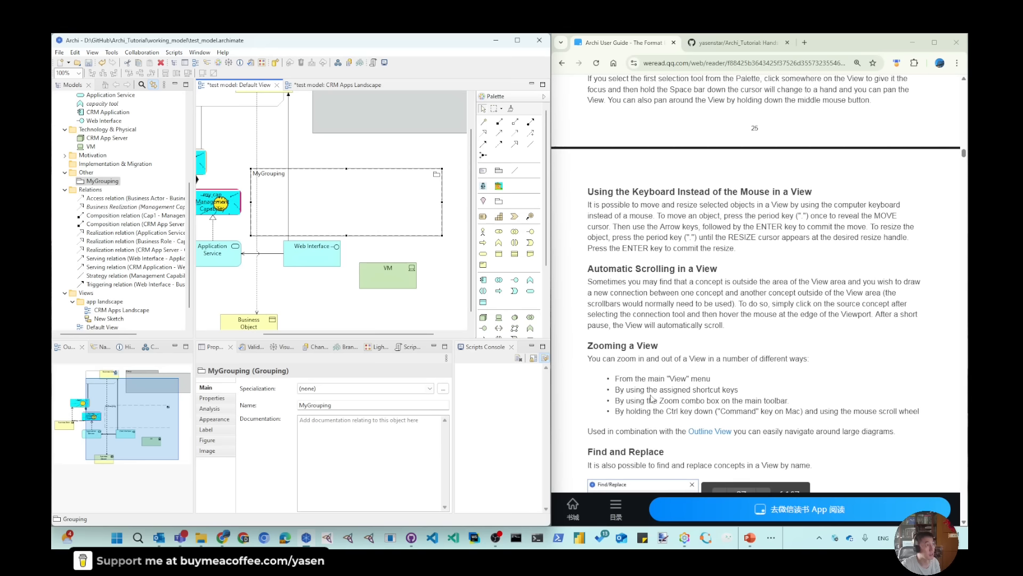
{"action": "scroll", "coordinate": [631, 460], "scroll_direction": "up", "scroll_amount": 2}
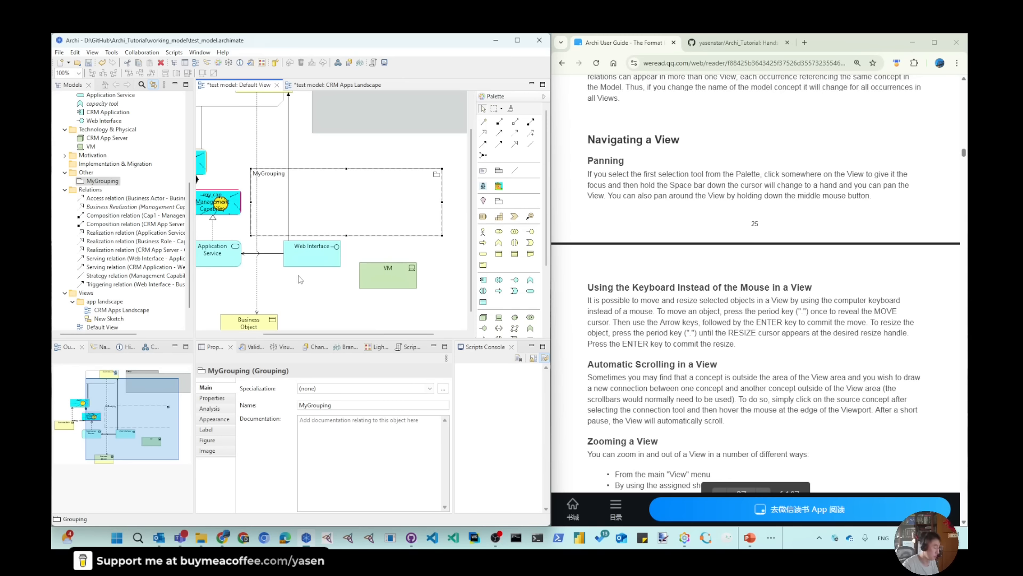
{"action": "left_click_drag", "start_coordinate": [430, 250], "coordinate": [442, 275]}
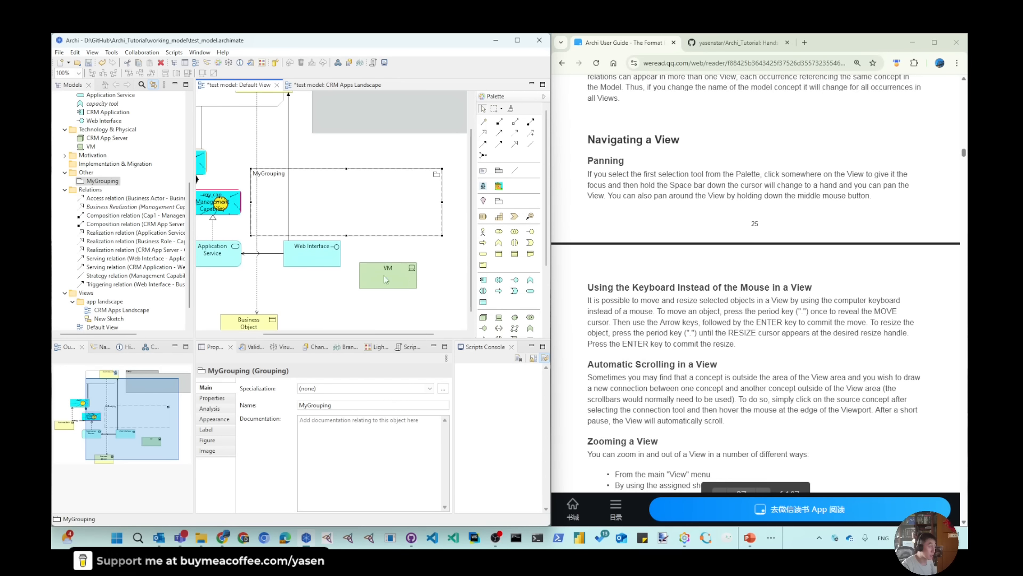
{"action": "left_click", "coordinate": [360, 155]}
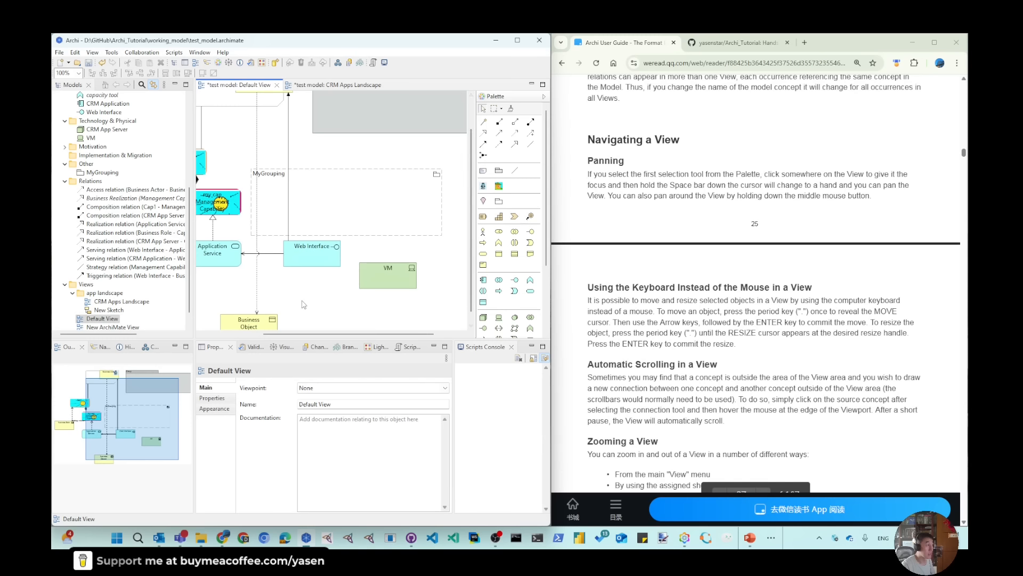
{"action": "key", "text": "space"}
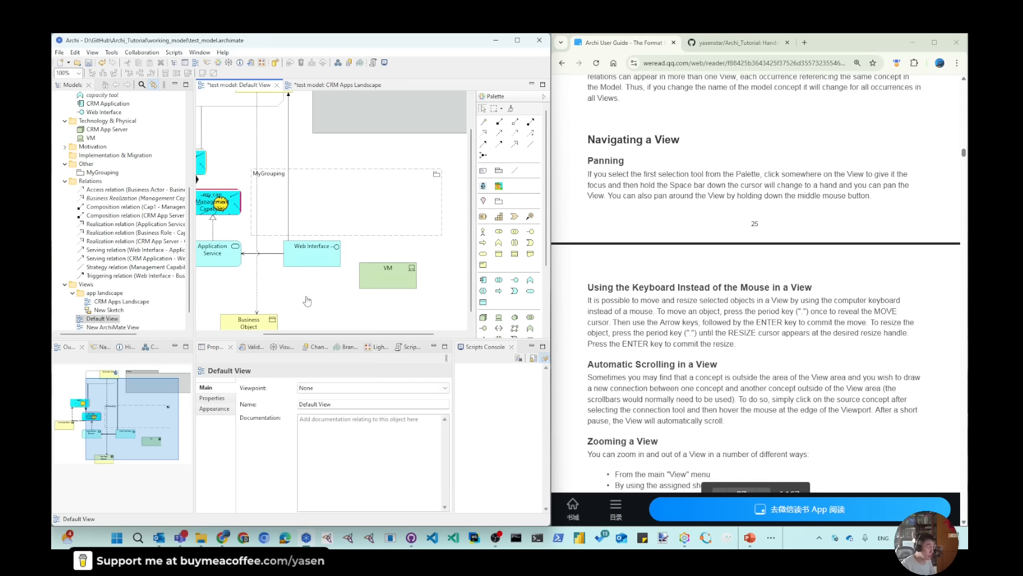
{"action": "left_click_drag", "start_coordinate": [308, 301], "coordinate": [301, 198]}
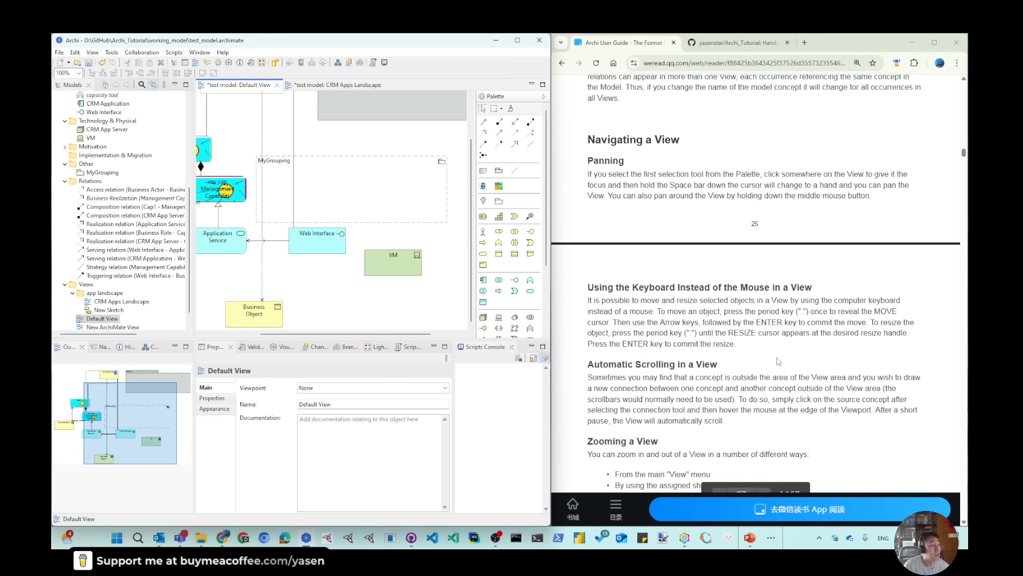
Switch to the Freeplane mind map, fold 06.04 Navigating a View and select 06.05 The Palette, and return to Archi
{"action": "left_click", "coordinate": [686, 540]}
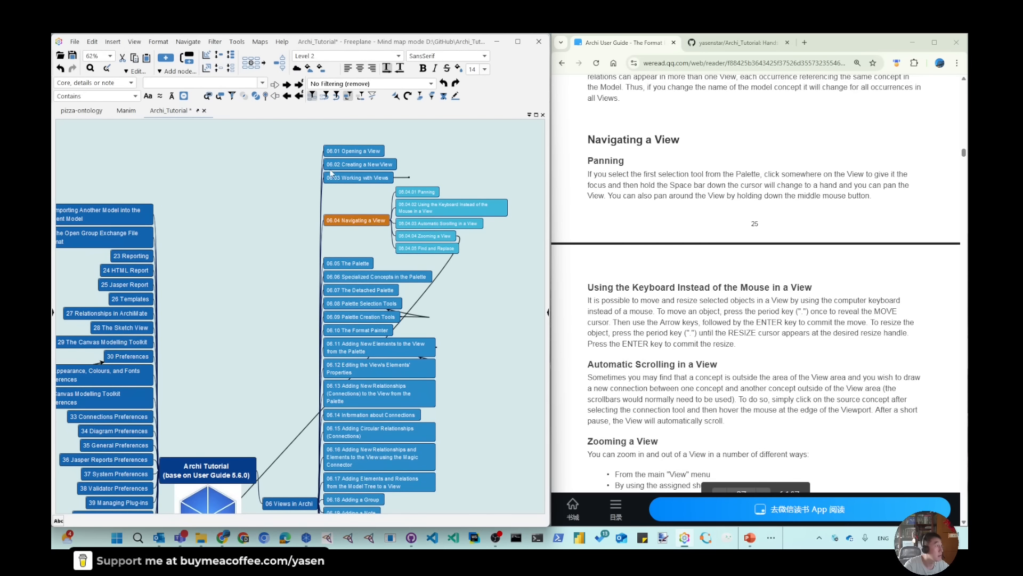
{"action": "scroll", "coordinate": [351, 242], "scroll_direction": "down", "scroll_amount": 1}
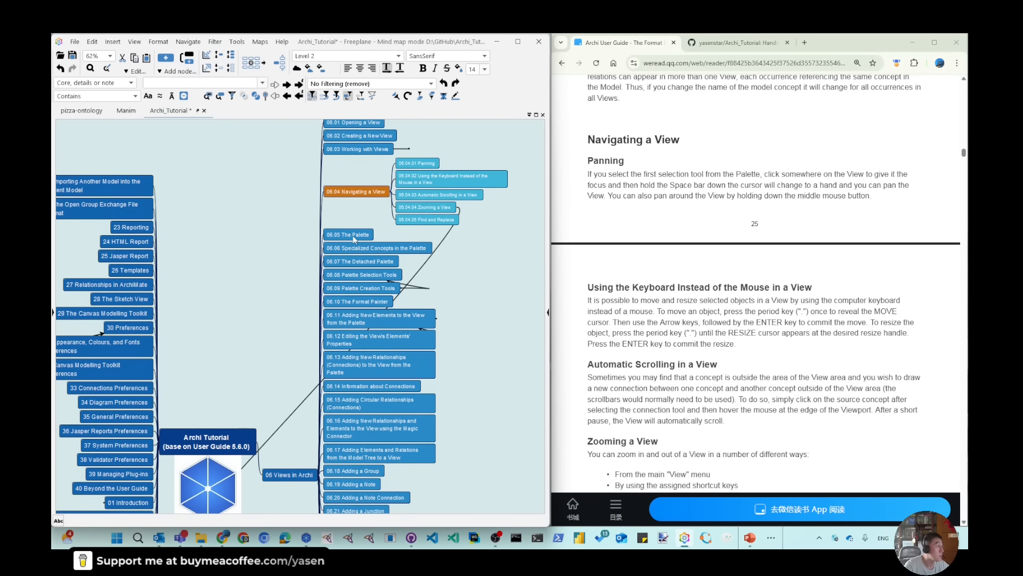
{"action": "key", "text": "Down"}
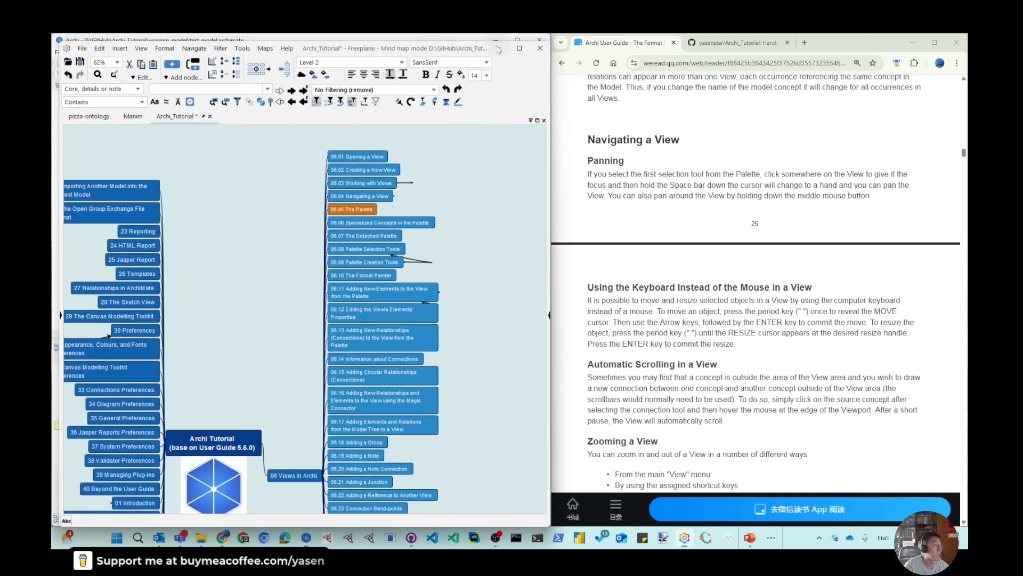
{"action": "key", "text": "alt+Tab"}
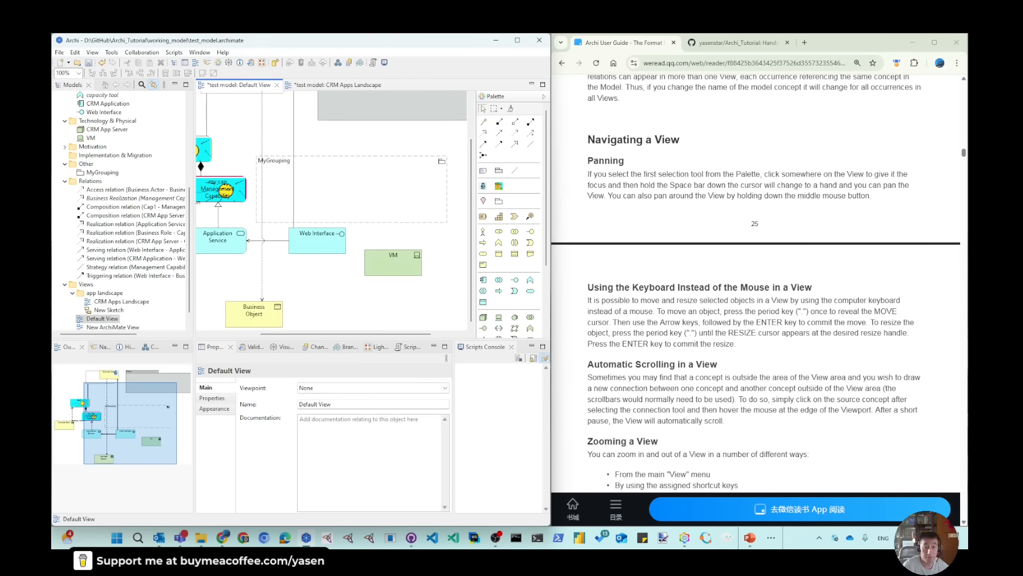